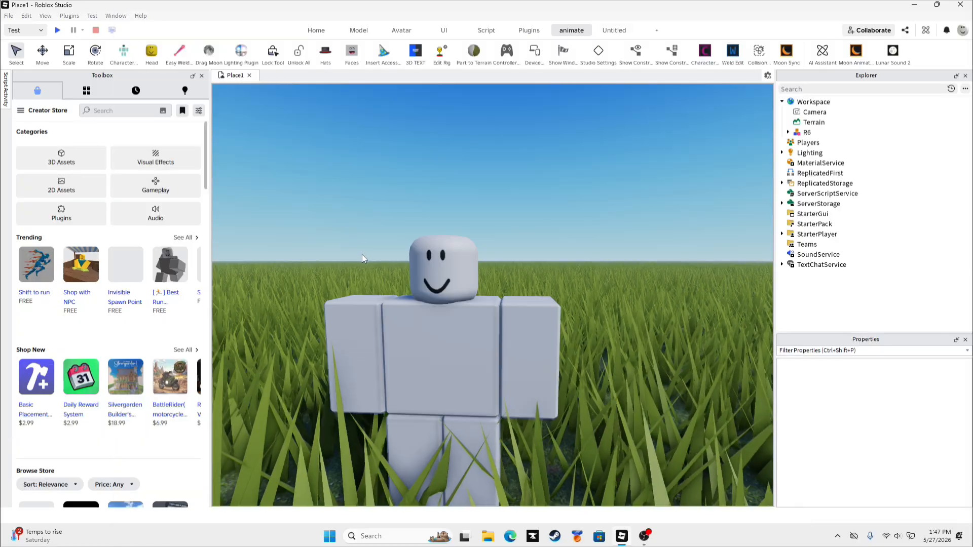
Add face decals to the R6 rig's head with the Head plugin and expand the Face Decals part in the hierarchy.
{"action": "left_click", "coordinate": [485, 277]}
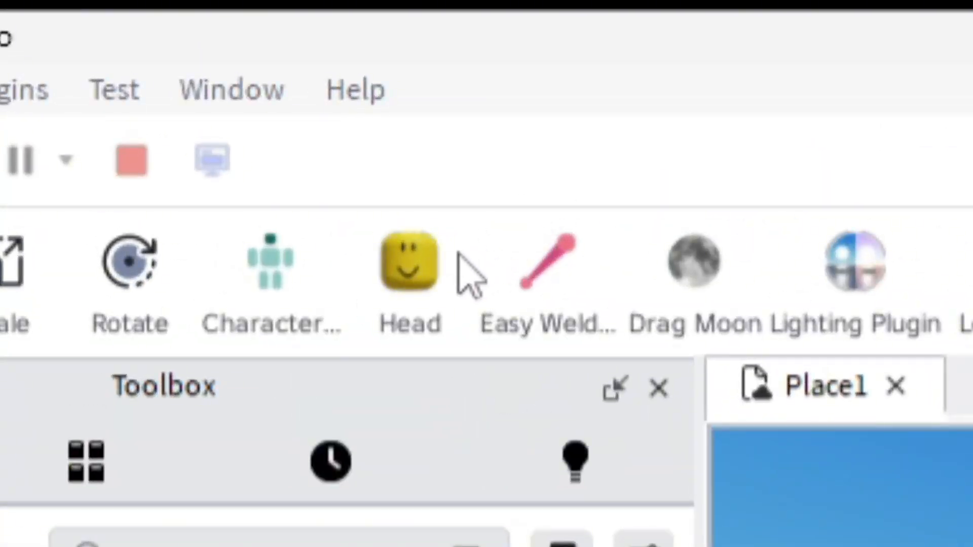
{"action": "left_click", "coordinate": [425, 258]}
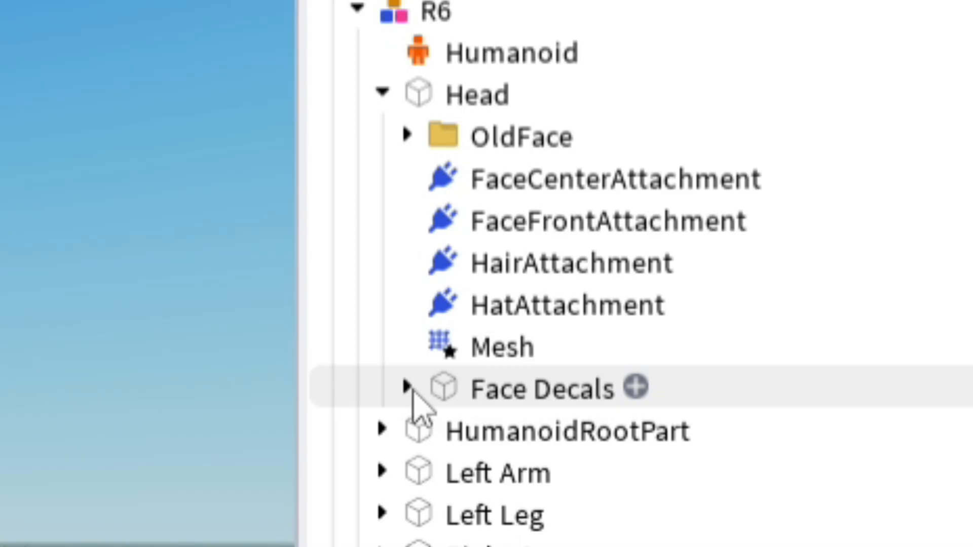
{"action": "left_click", "coordinate": [800, 224]}
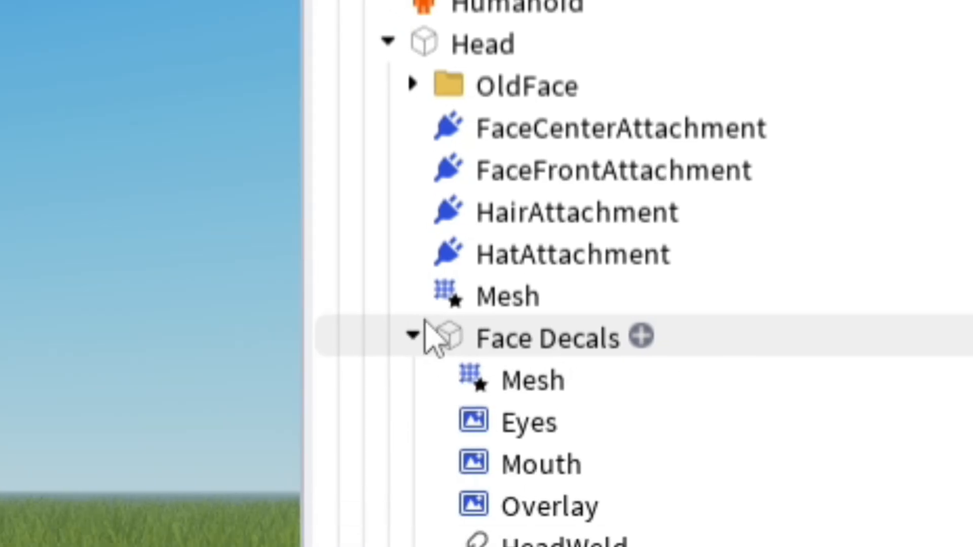
{"action": "left_click_drag", "start_coordinate": [781, 219], "coordinate": [605, 321]}
Create a new Moon Animator rig animation for the R6 rig.
{"action": "left_click", "coordinate": [676, 291]}
{"action": "left_click", "coordinate": [512, 245]}
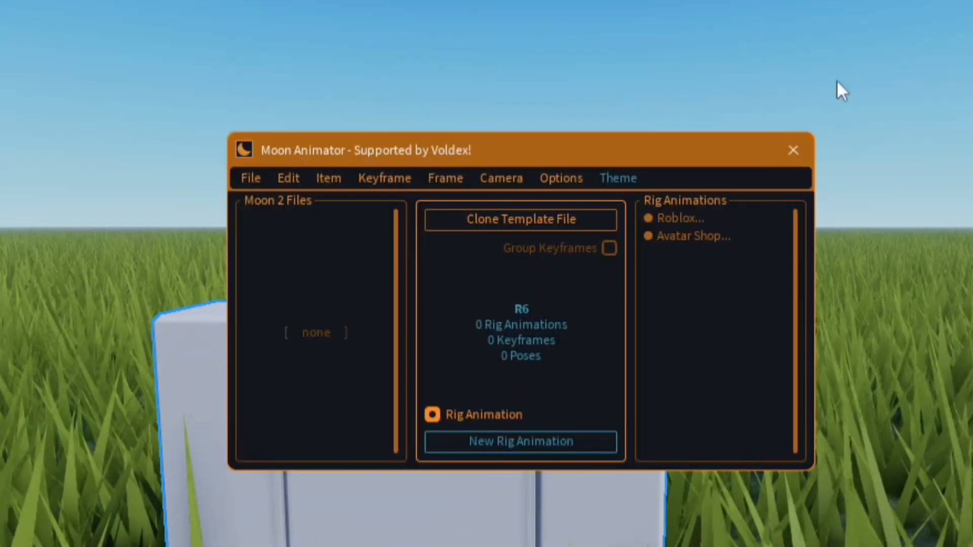
{"action": "left_click", "coordinate": [499, 441]}
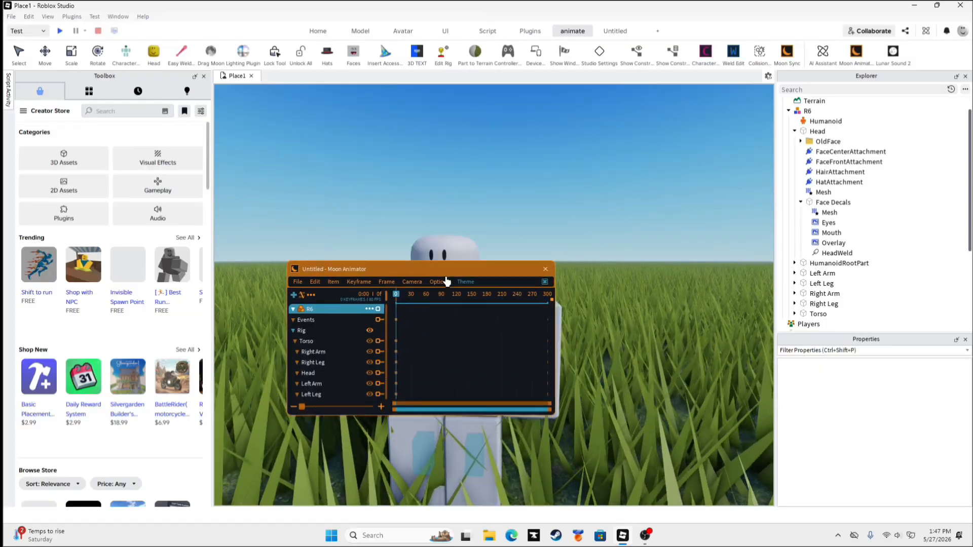
Move the animator window clear of the character's face and tilt the head slightly.
{"action": "left_click_drag", "start_coordinate": [446, 269], "coordinate": [390, 351]}
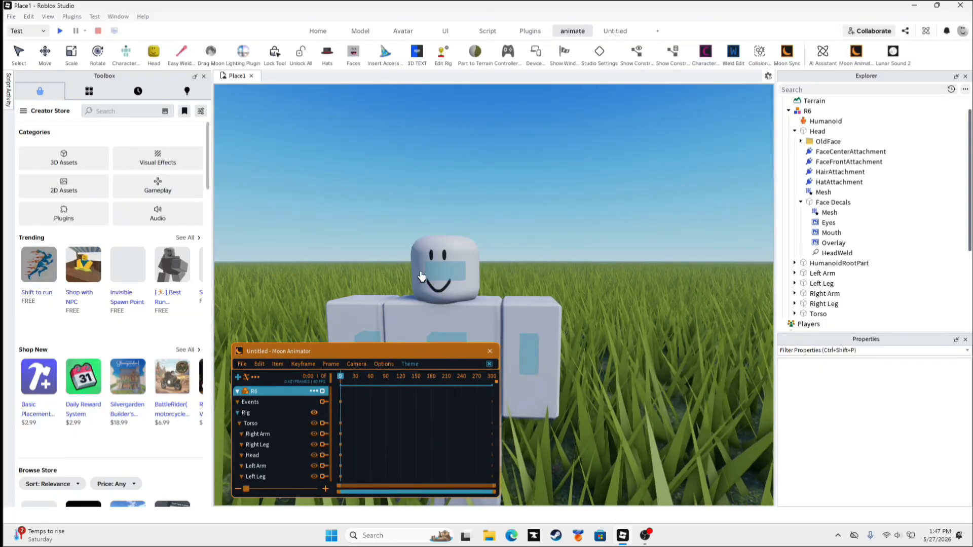
{"action": "left_click", "coordinate": [451, 274]}
{"action": "left_click_drag", "start_coordinate": [445, 201], "coordinate": [442, 211]}
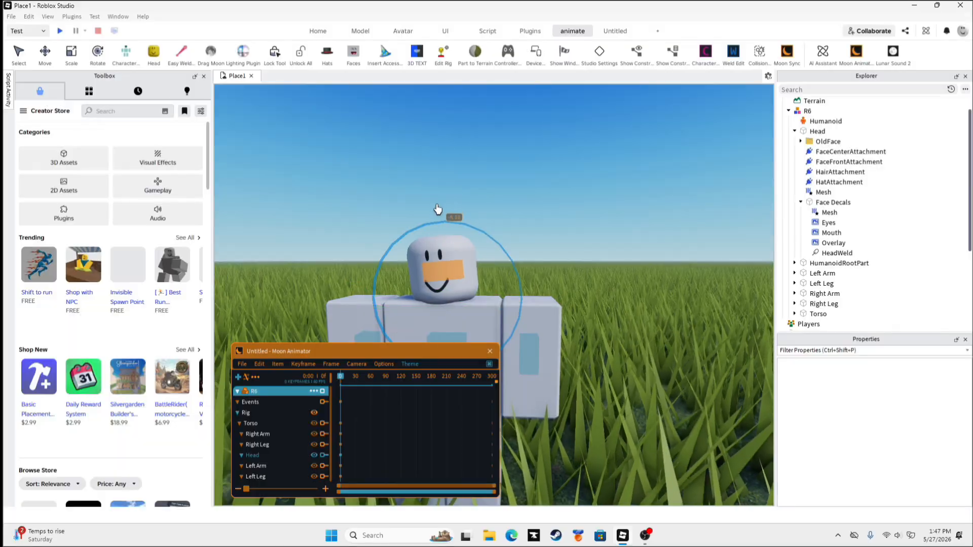
Add the Eyes and Mouth decals to the animation as items with only the Texture property.
{"action": "left_click", "coordinate": [278, 364]}
{"action": "left_click", "coordinate": [281, 394]}
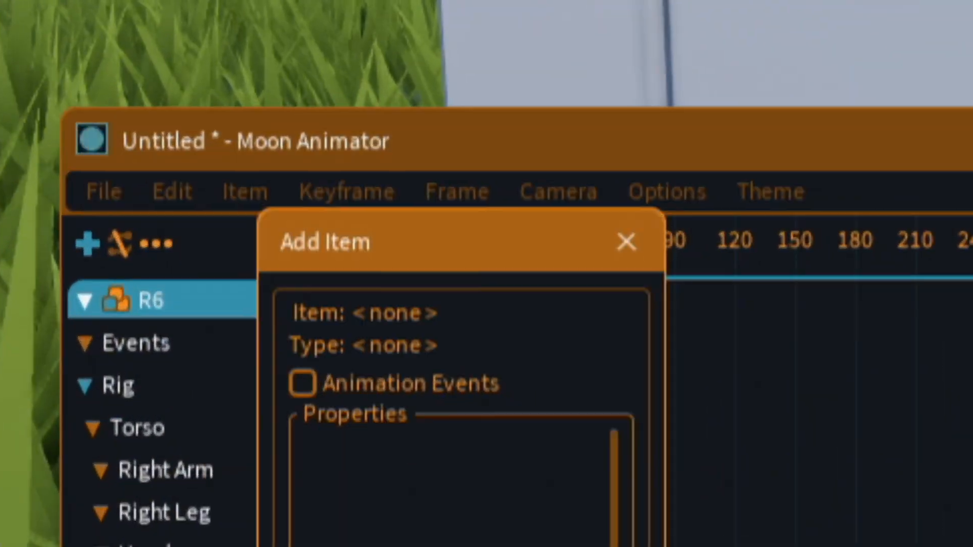
{"action": "left_click", "coordinate": [822, 221]}
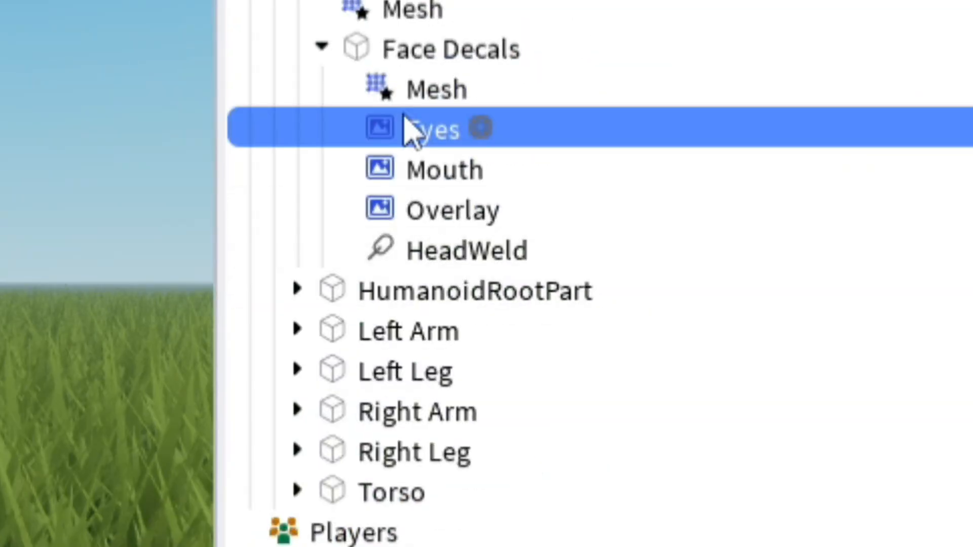
{"action": "left_click", "coordinate": [411, 172], "text": "shift"}
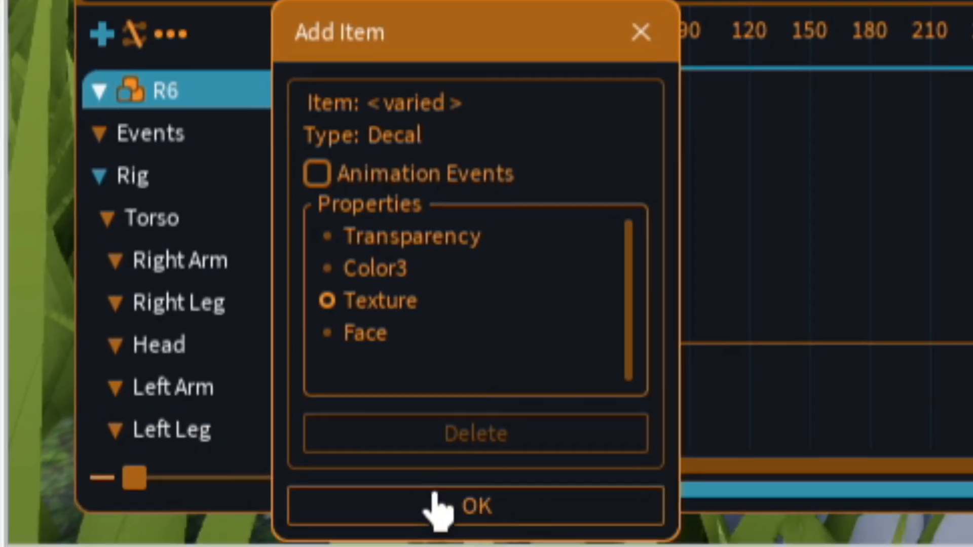
{"action": "left_click", "coordinate": [439, 501]}
{"action": "left_click", "coordinate": [811, 495]}
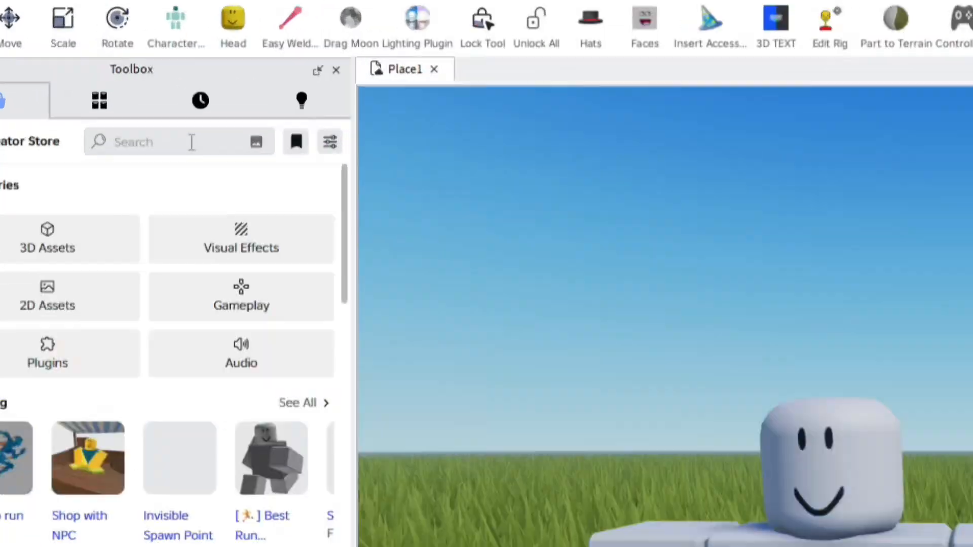
Search the Creator Store for "face pack" and browse the offered packs.
{"action": "left_click", "coordinate": [126, 108]}
{"action": "type", "text": "fac"}
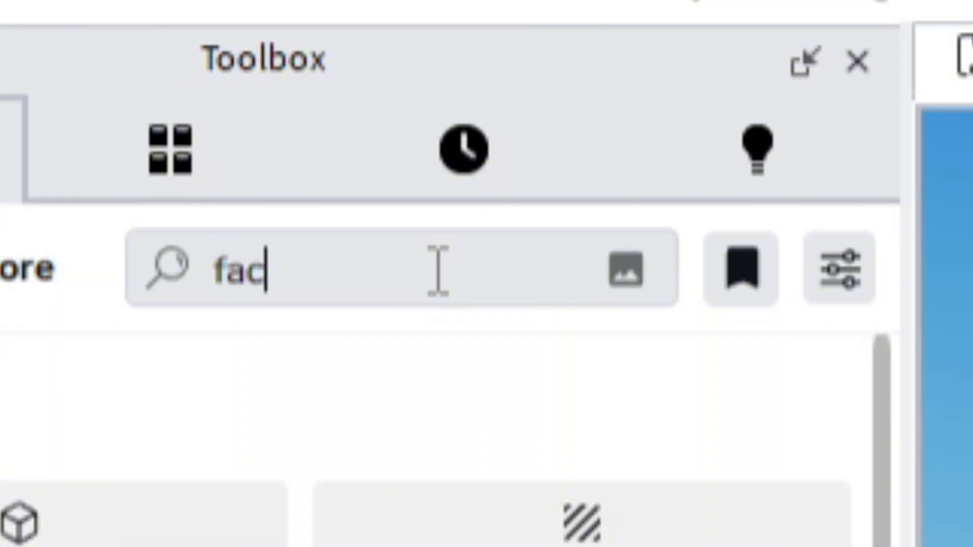
{"action": "type", "text": "e p"}
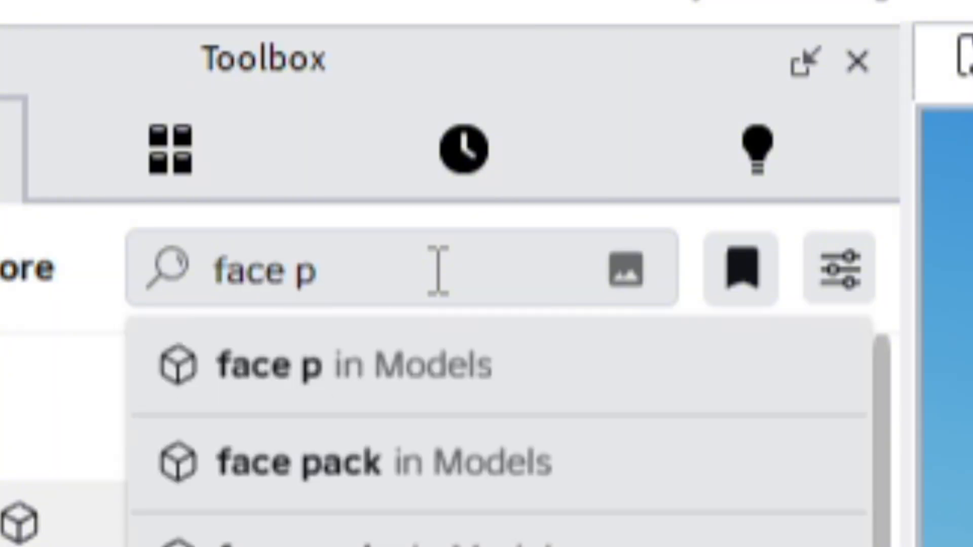
{"action": "type", "text": "ack"}
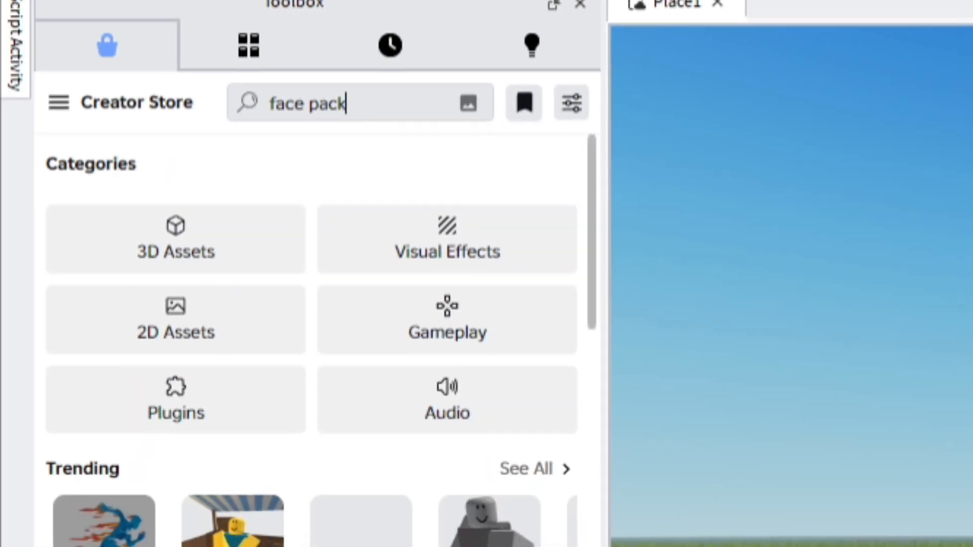
{"action": "key", "text": "Return"}
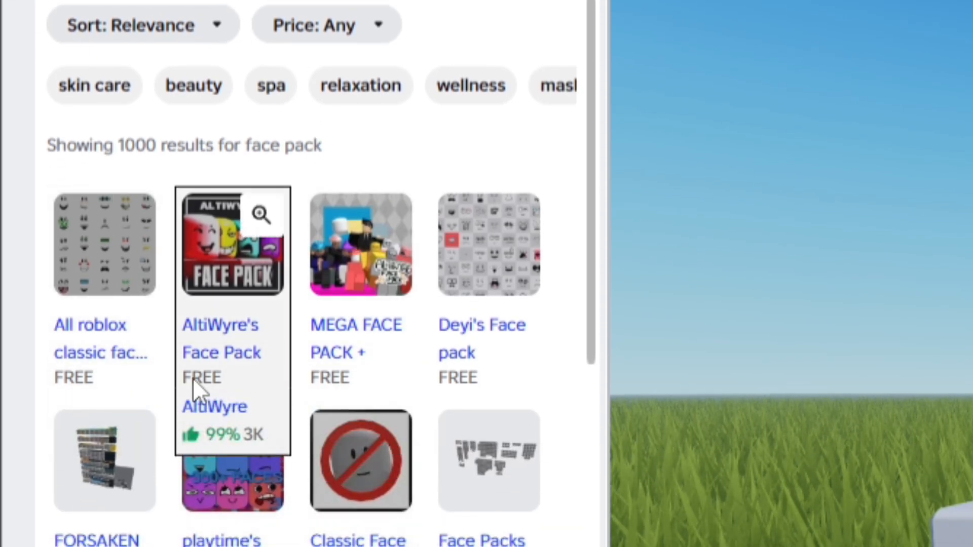
{"action": "left_click", "coordinate": [104, 268]}
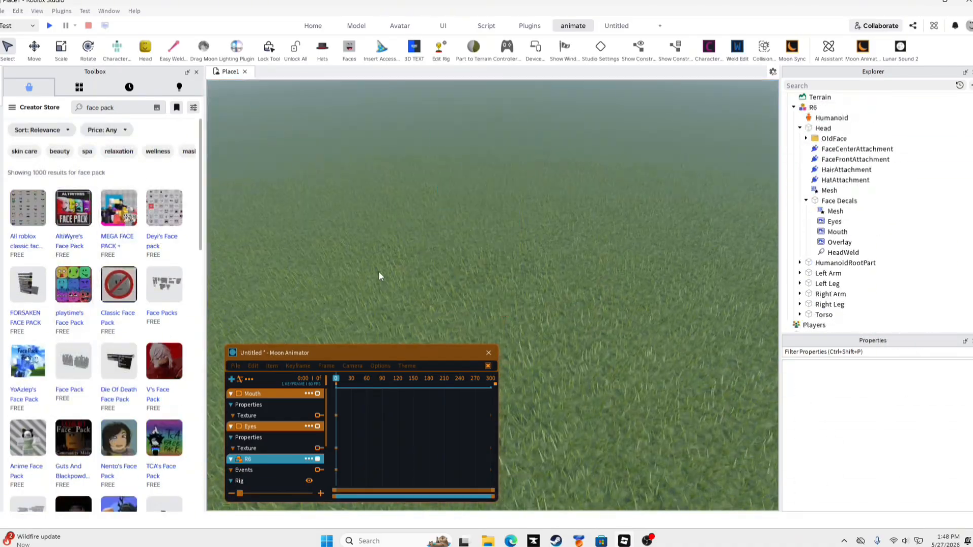
{"action": "right_click_drag", "start_coordinate": [381, 276], "coordinate": [306, 254]}
{"action": "scroll", "coordinate": [74, 274], "scroll_direction": "down", "scroll_amount": 1}
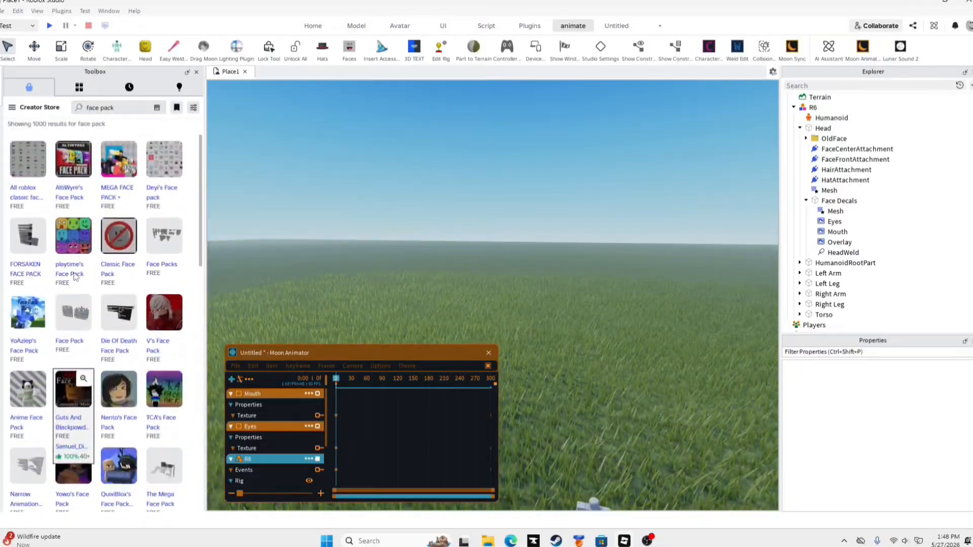
{"action": "scroll", "coordinate": [73, 324], "scroll_direction": "up", "scroll_amount": 1}
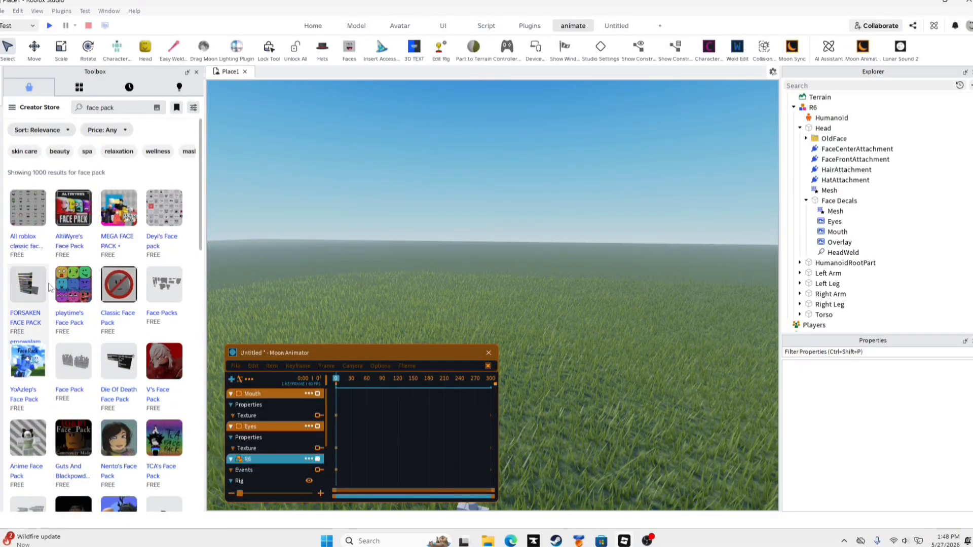
{"action": "left_click", "coordinate": [28, 301]}
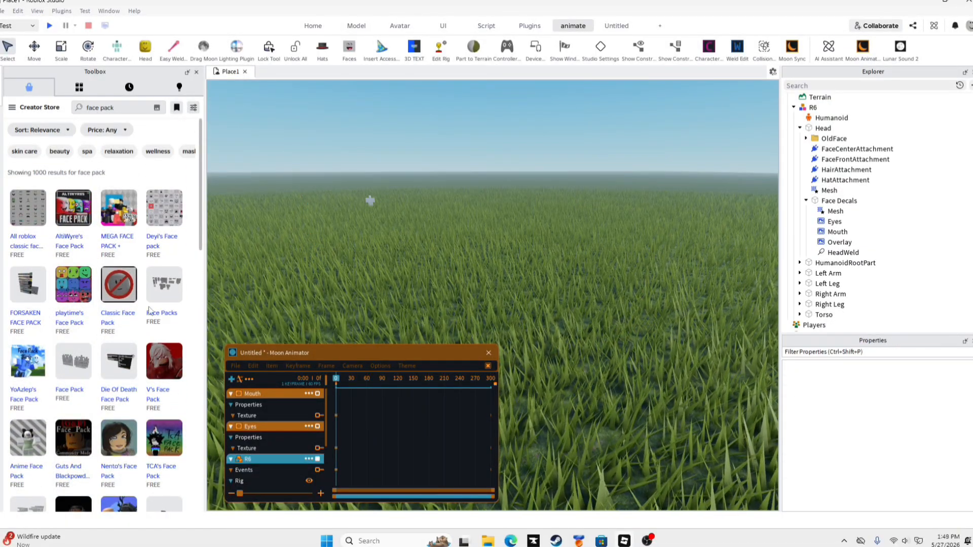
{"action": "scroll", "coordinate": [150, 310], "scroll_direction": "down", "scroll_amount": 4}
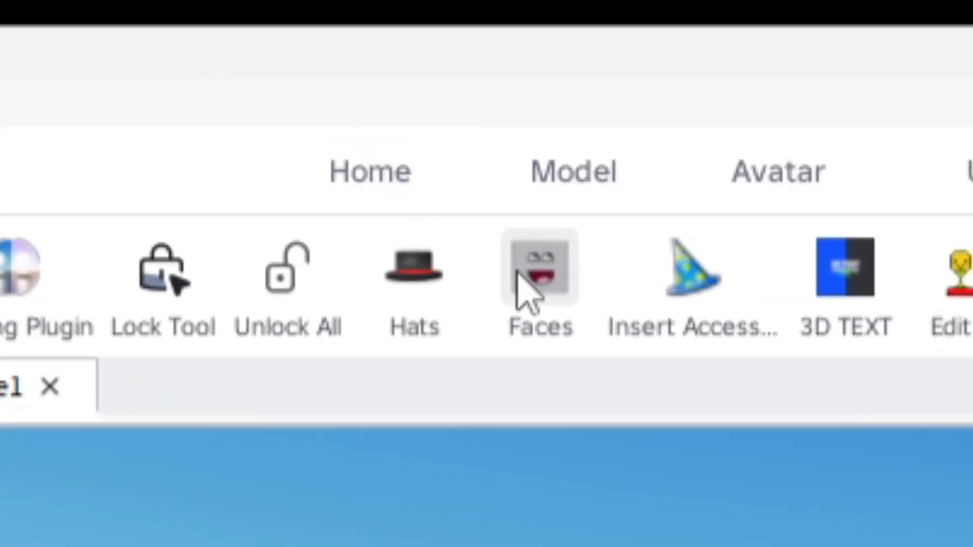
Insert the Faces model with the Faces plugin and pick a face tile from it.
{"action": "left_click", "coordinate": [517, 277]}
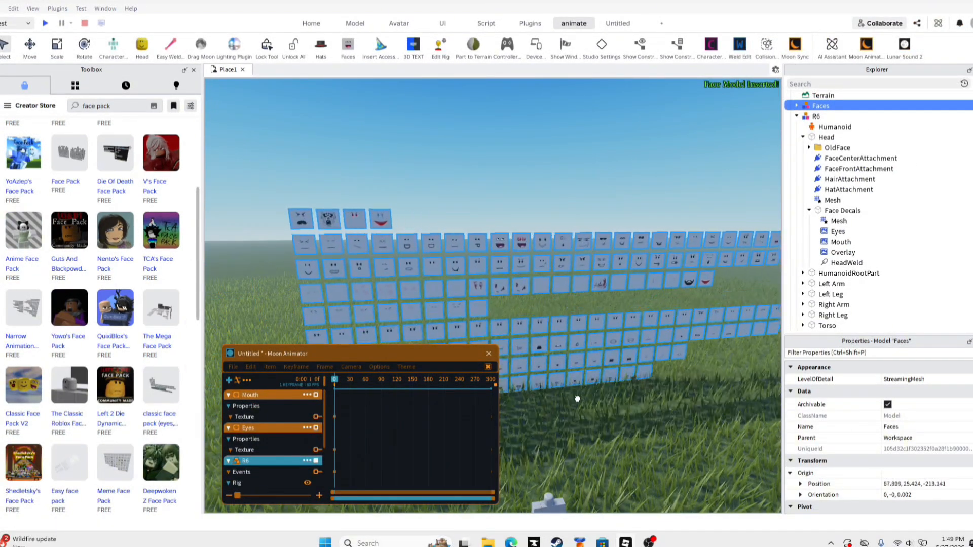
{"action": "scroll", "coordinate": [583, 403], "scroll_direction": "up", "scroll_amount": 5}
{"action": "left_click", "coordinate": [418, 230]}
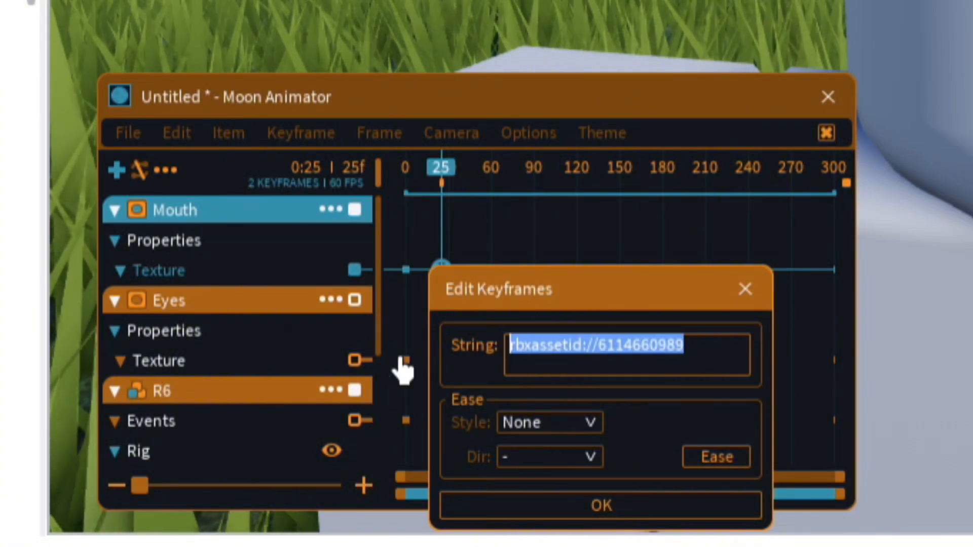
{"action": "key", "text": "ctrl+v"}
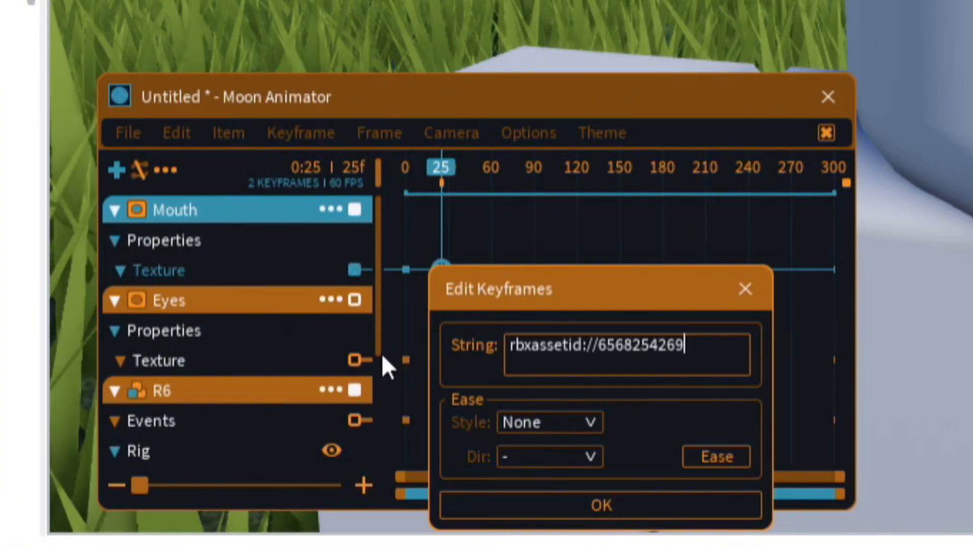
{"action": "key", "text": "Return"}
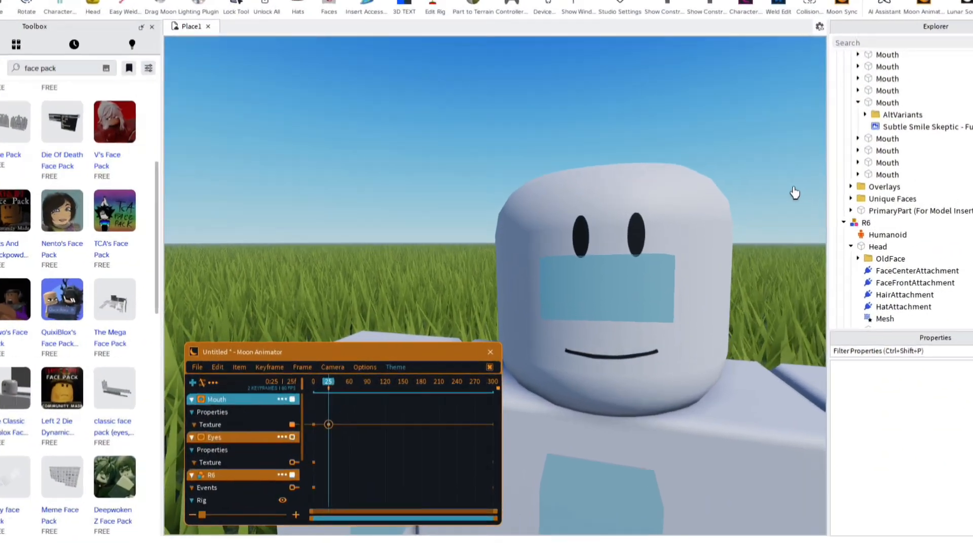
{"action": "scroll", "coordinate": [734, 215], "scroll_direction": "down", "scroll_amount": 3}
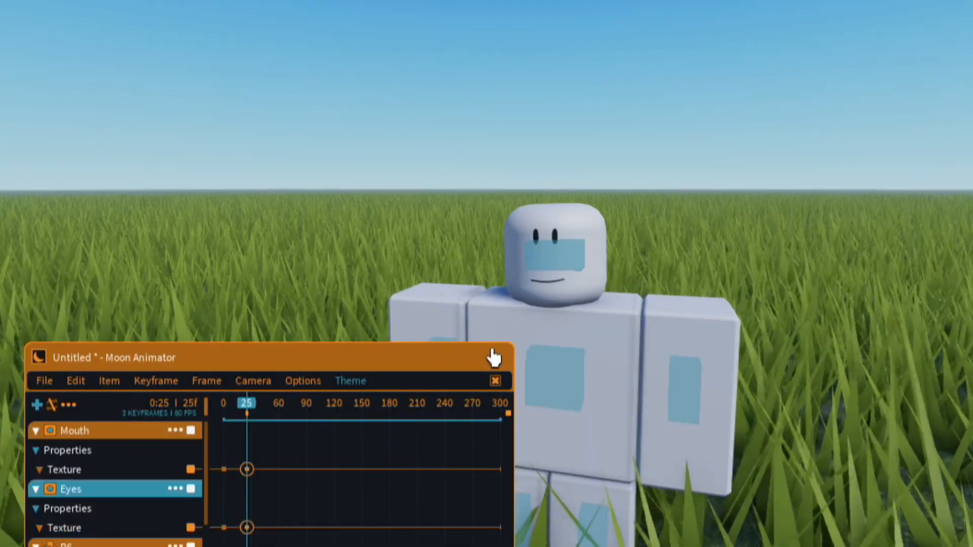
Close the Moon Animator window and delete the Faces model from the workspace.
{"action": "right_click_drag", "start_coordinate": [597, 250], "coordinate": [597, 249]}
{"action": "scroll", "coordinate": [214, 198], "scroll_direction": "down", "scroll_amount": 3}
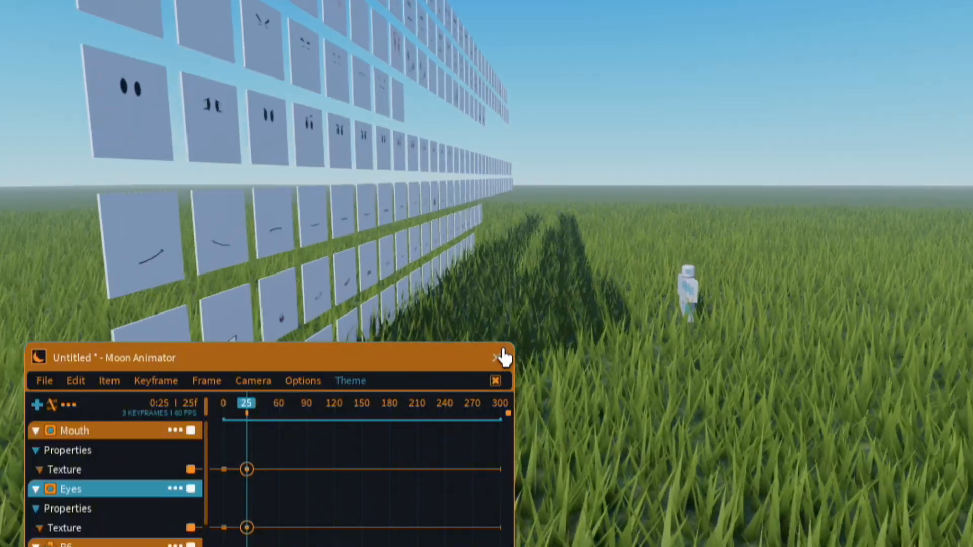
{"action": "left_click", "coordinate": [497, 357]}
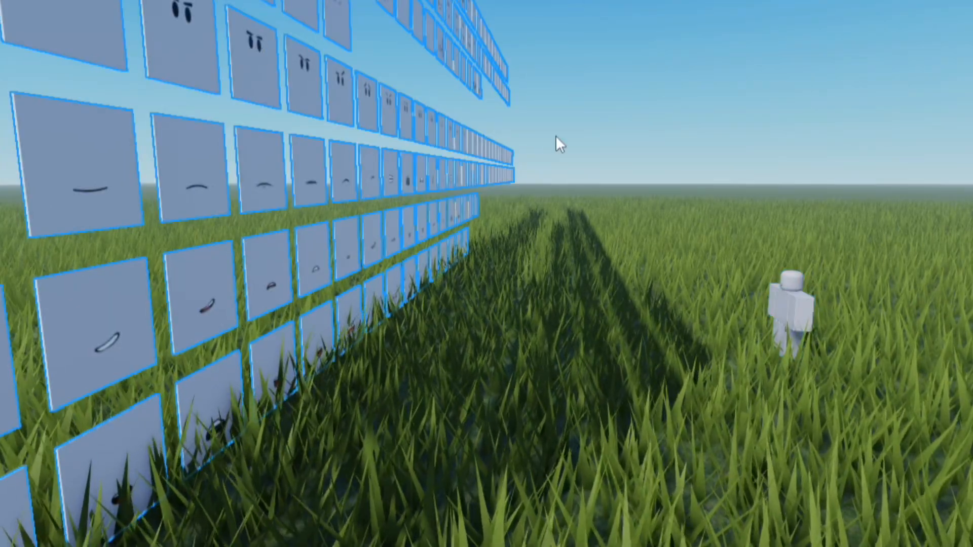
{"action": "key", "text": "Delete"}
Delete the Face Decals part from the R6 rig's head.
{"action": "key", "text": "w"}
{"action": "right_click_drag", "start_coordinate": [881, 306], "coordinate": [788, 285]}
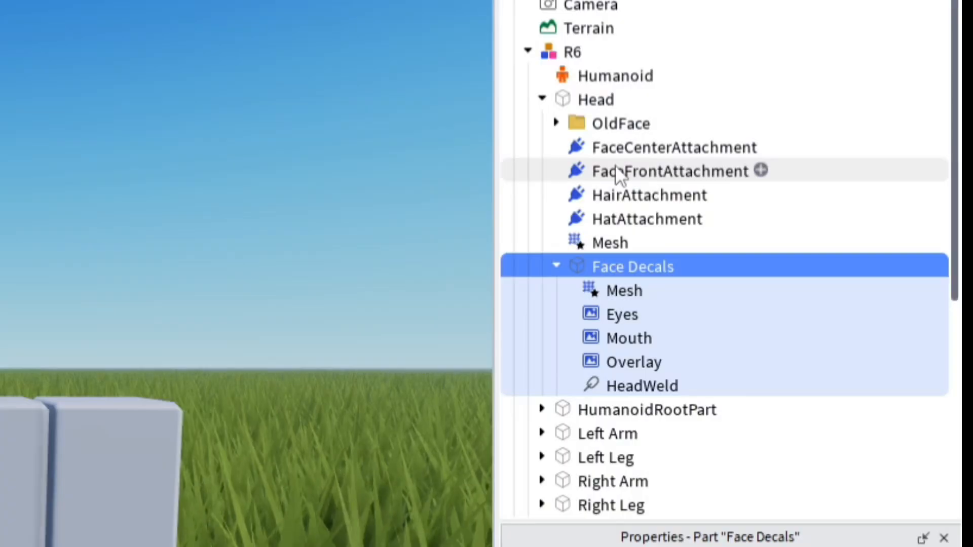
{"action": "key", "text": "BackSpace"}
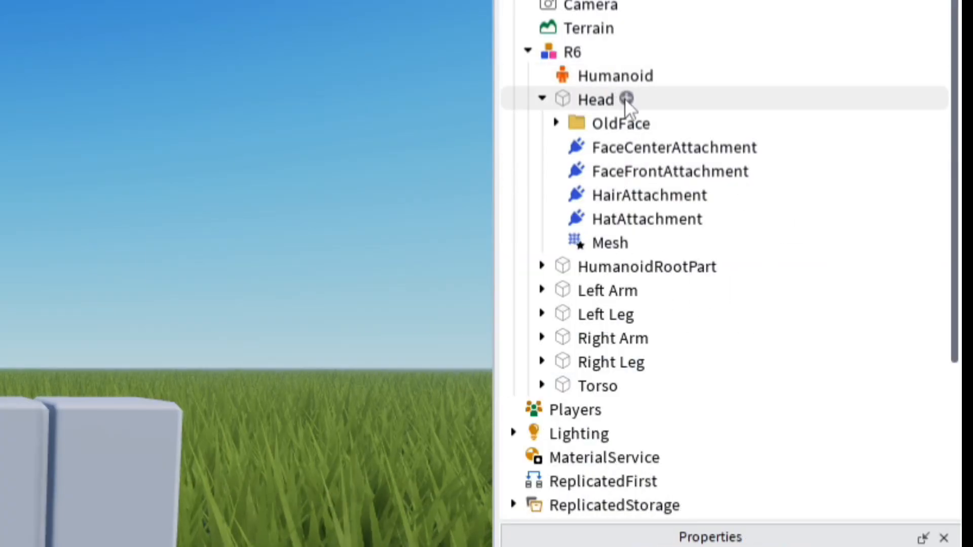
Insert a new Part inside the R6 rig's Head.
{"action": "left_click", "coordinate": [626, 100]}
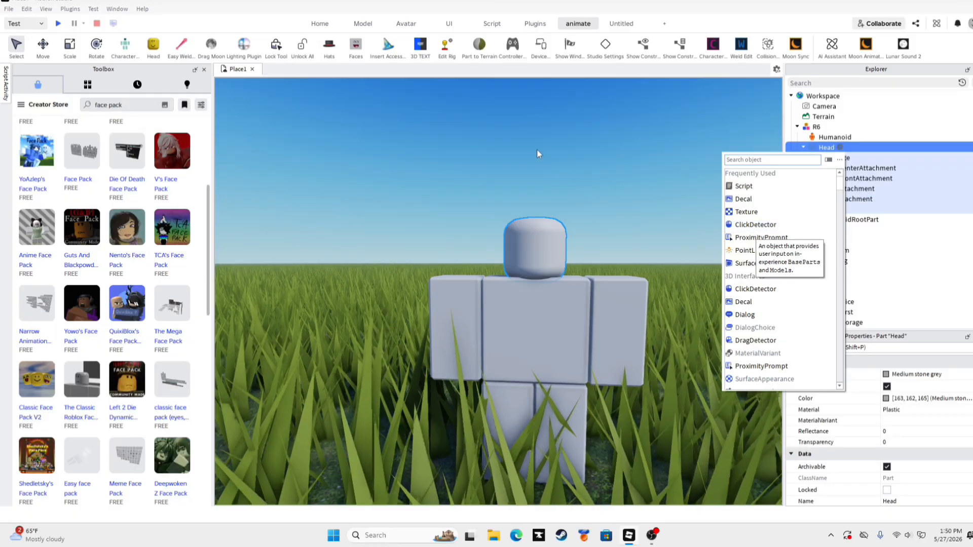
{"action": "left_click", "coordinate": [536, 148]}
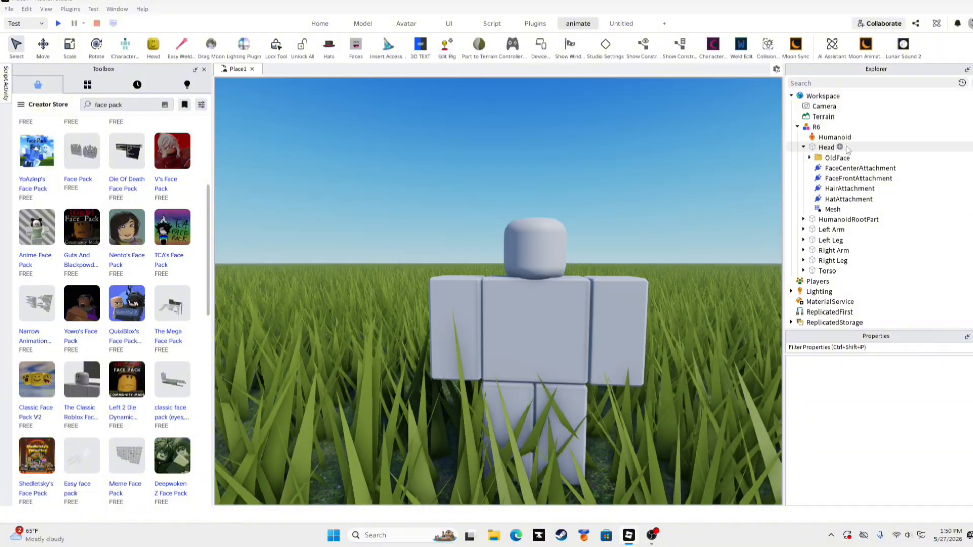
{"action": "left_click", "coordinate": [839, 147]}
{"action": "type", "text": "part"}
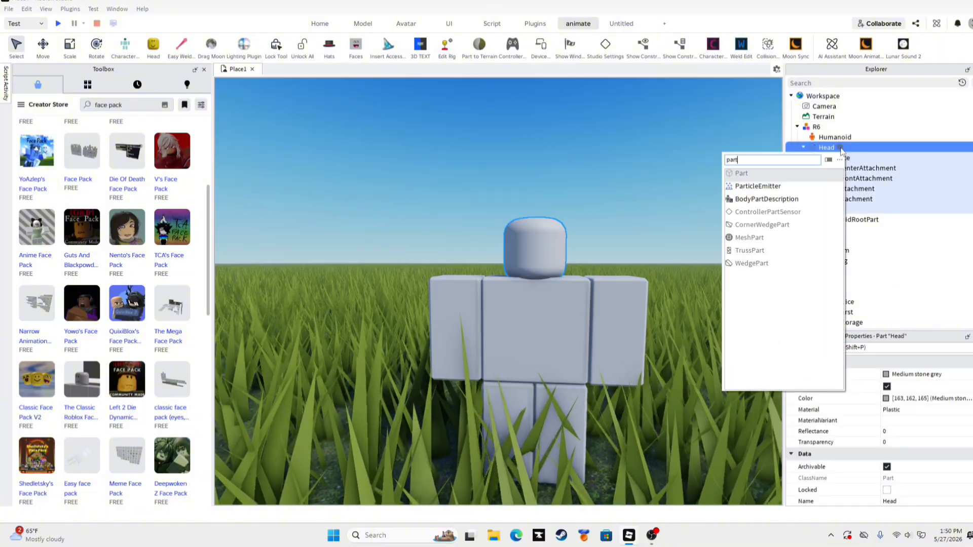
{"action": "key", "text": "Return"}
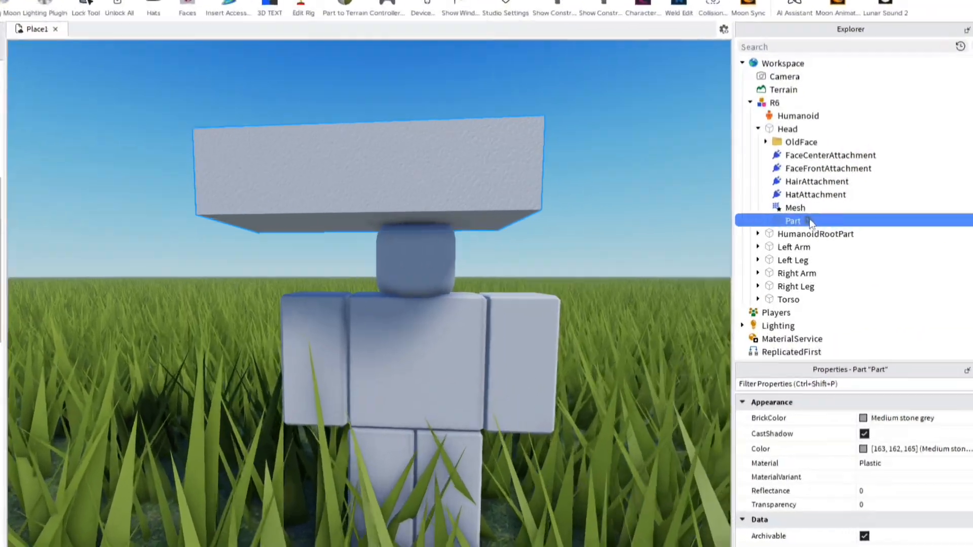
Insert a SpecialMesh into the new Part inside the Head.
{"action": "left_click", "coordinate": [808, 221]}
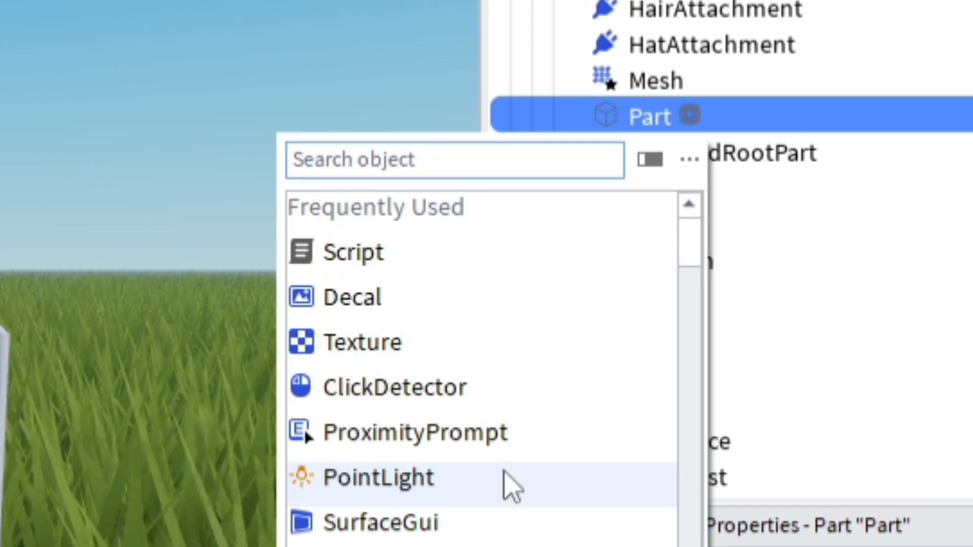
{"action": "type", "text": ","}
{"action": "key", "text": "BackSpace"}
{"action": "type", "text": "mesh"}
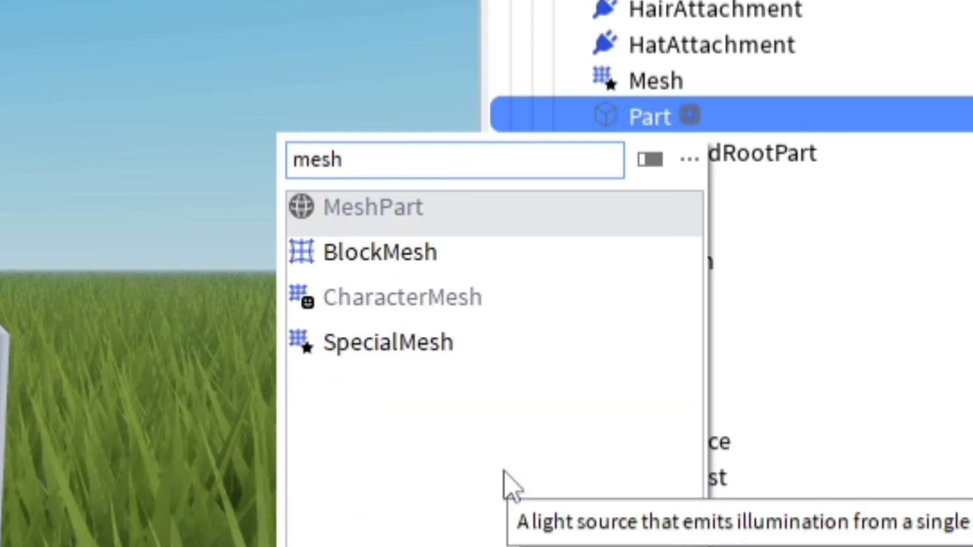
{"action": "left_click", "coordinate": [464, 359]}
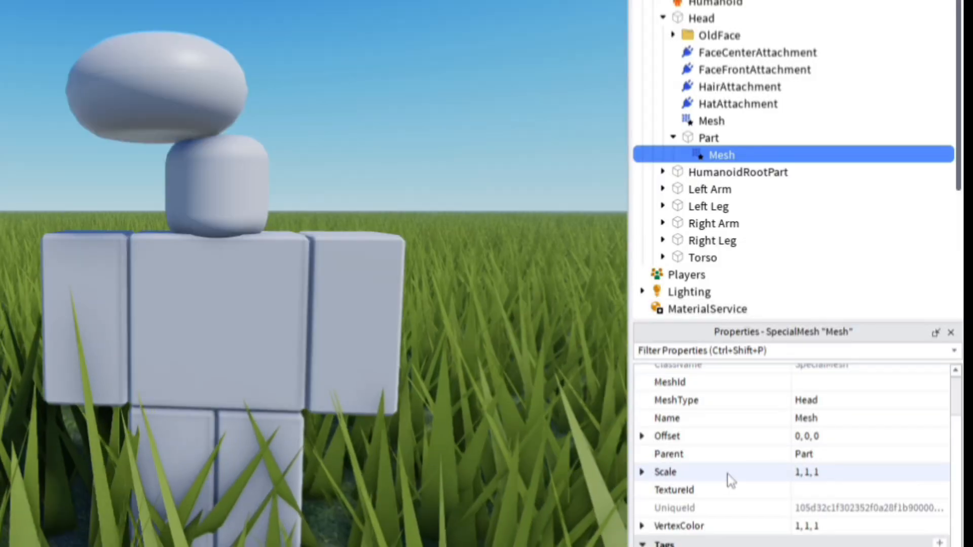
Set the Scale of the Part's mesh to 1.25, 1.25, 1.25.
{"action": "left_click", "coordinate": [809, 471]}
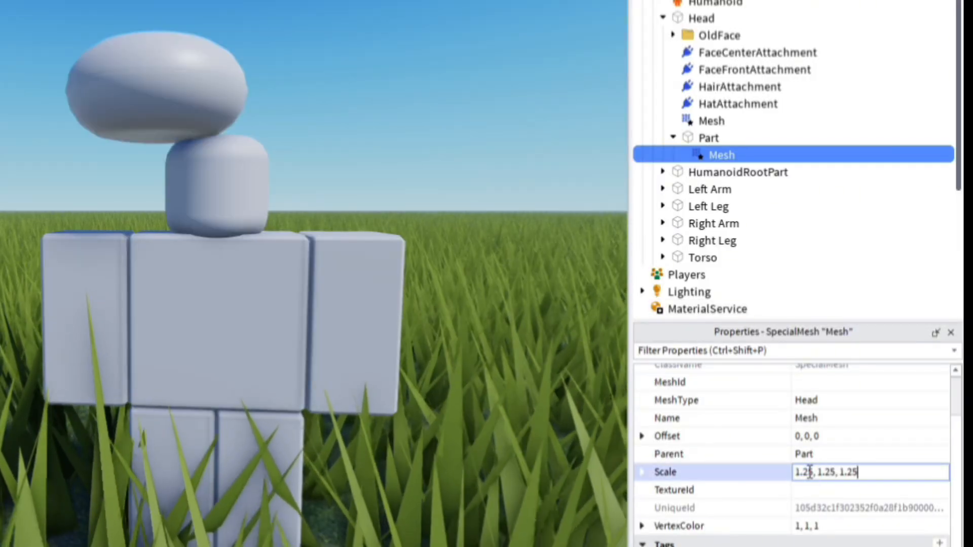
{"action": "key", "text": "Return"}
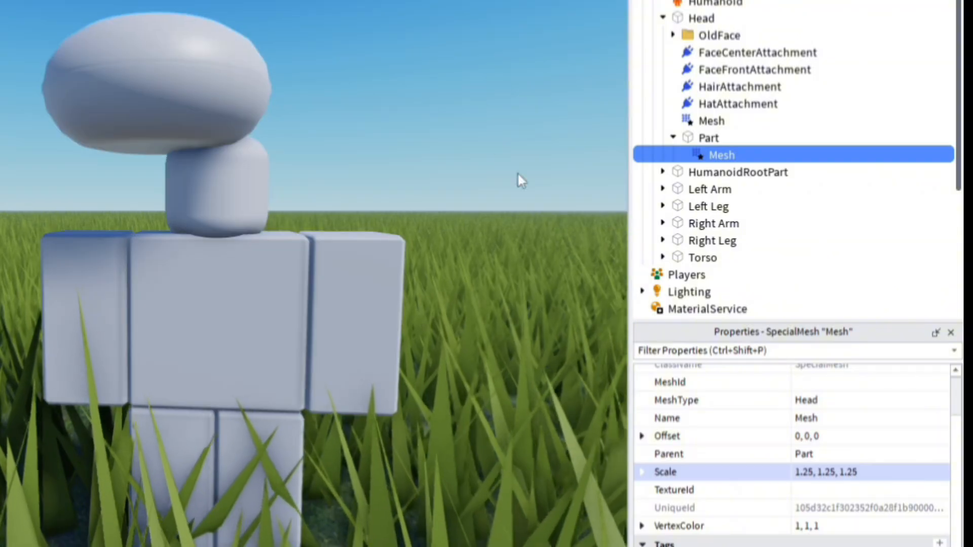
{"action": "scroll", "coordinate": [803, 511], "scroll_direction": "up", "scroll_amount": 3}
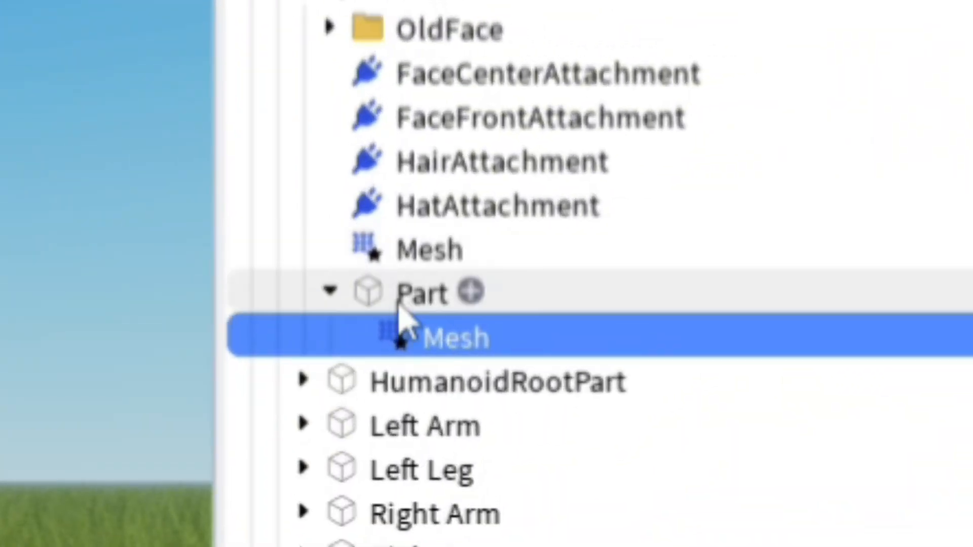
Match the new Part to the Head by setting its Size to 2, 1, 1.
{"action": "left_click", "coordinate": [403, 298]}
{"action": "left_click", "coordinate": [369, 197]}
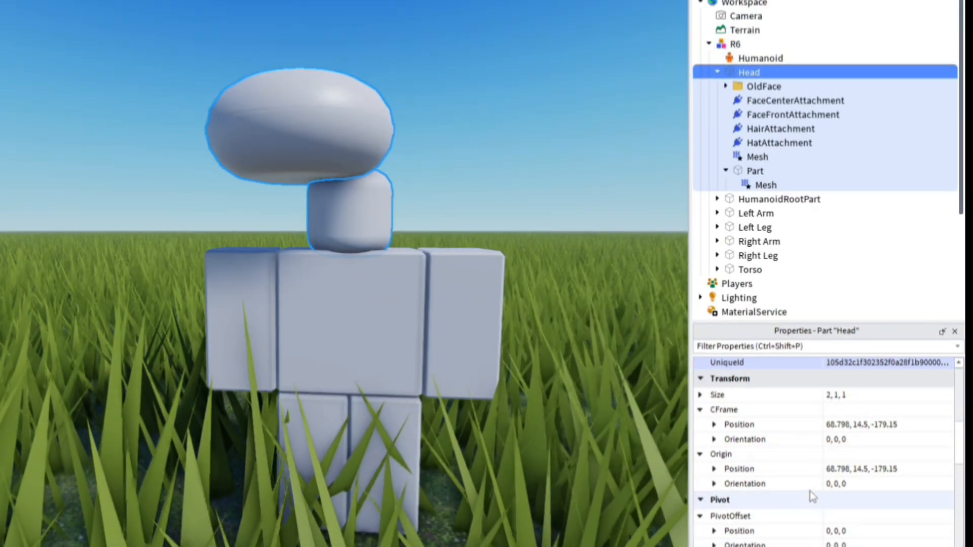
{"action": "scroll", "coordinate": [810, 491], "scroll_direction": "down", "scroll_amount": 5}
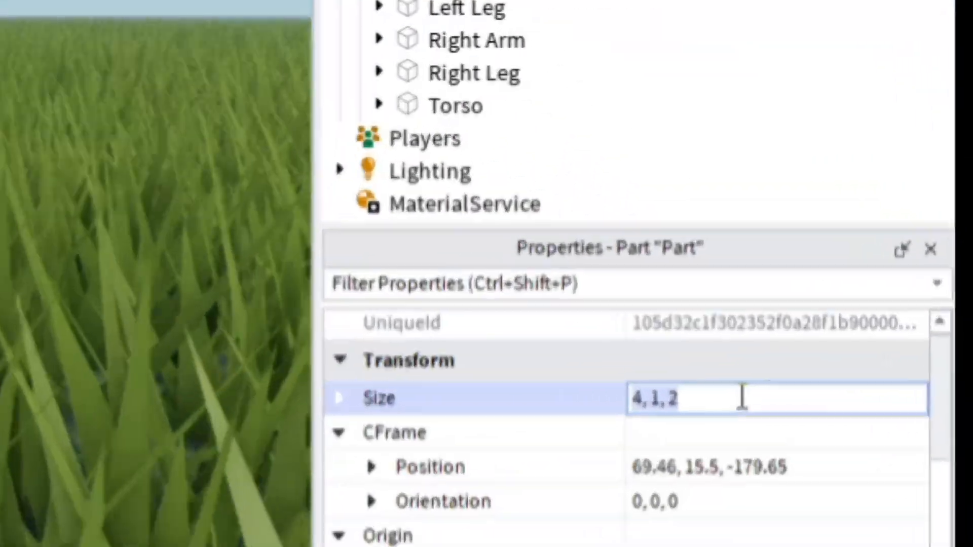
{"action": "key", "text": "BackSpace"}
{"action": "key", "text": "BackSpace"}
{"action": "key", "text": "BackSpace"}
{"action": "key", "text": "BackSpace"}
{"action": "key", "text": "BackSpace"}
{"action": "key", "text": "BackSpace"}
{"action": "key", "text": "BackSpace"}
{"action": "type", "text": "2, 1, 1"}
{"action": "key", "text": "Return"}
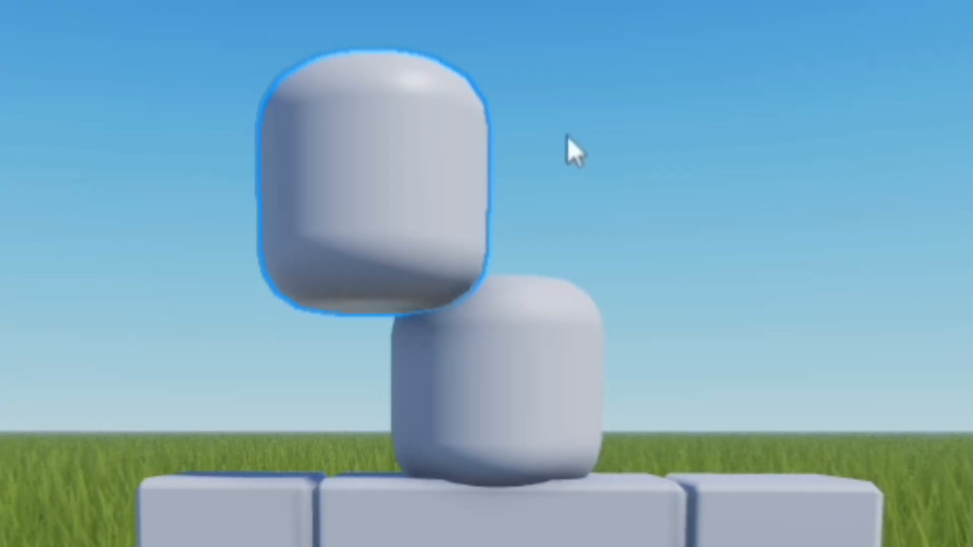
Copy the Head's CFrame position, 68.798, 14.5, -179.15, to the new Part.
{"action": "key", "text": "w"}
{"action": "key", "text": "e"}
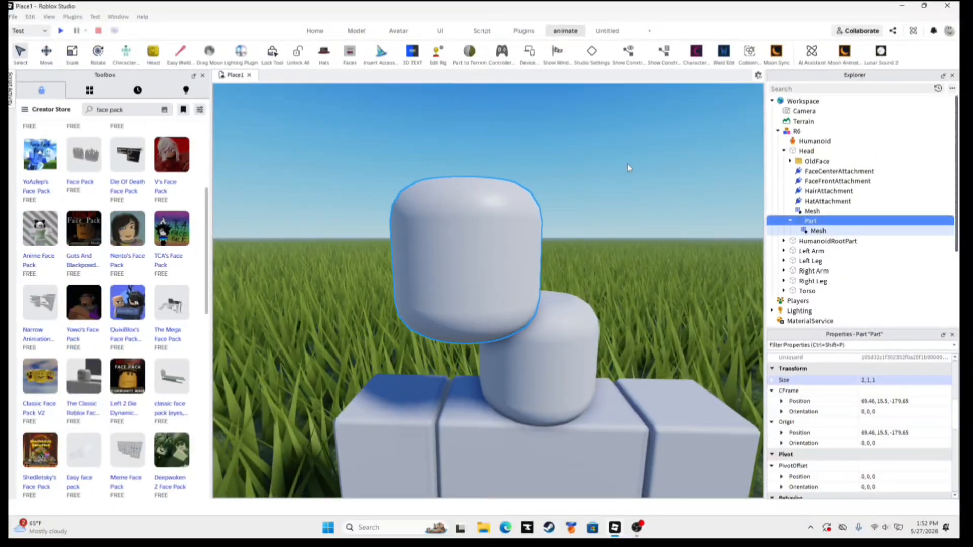
{"action": "left_click", "coordinate": [816, 151]}
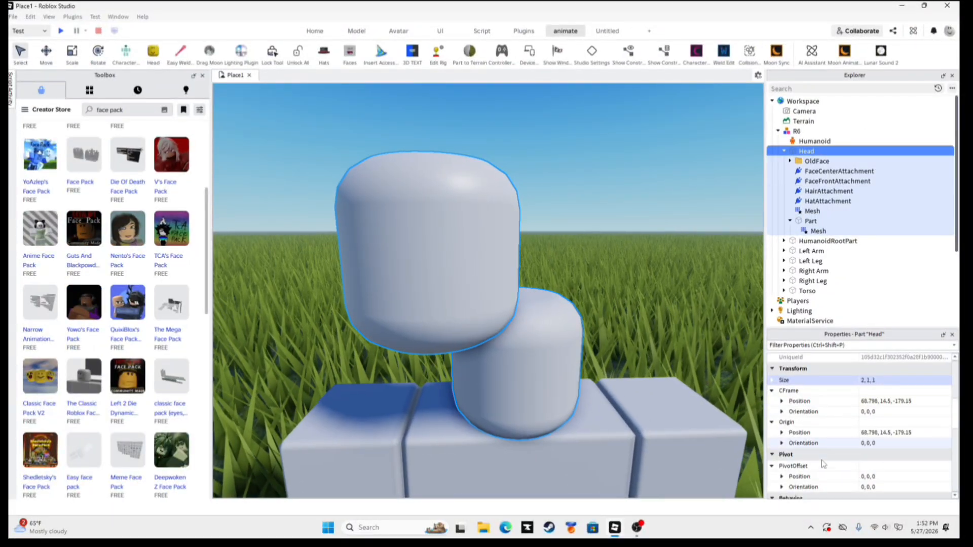
{"action": "scroll", "coordinate": [827, 451], "scroll_direction": "down", "scroll_amount": 1}
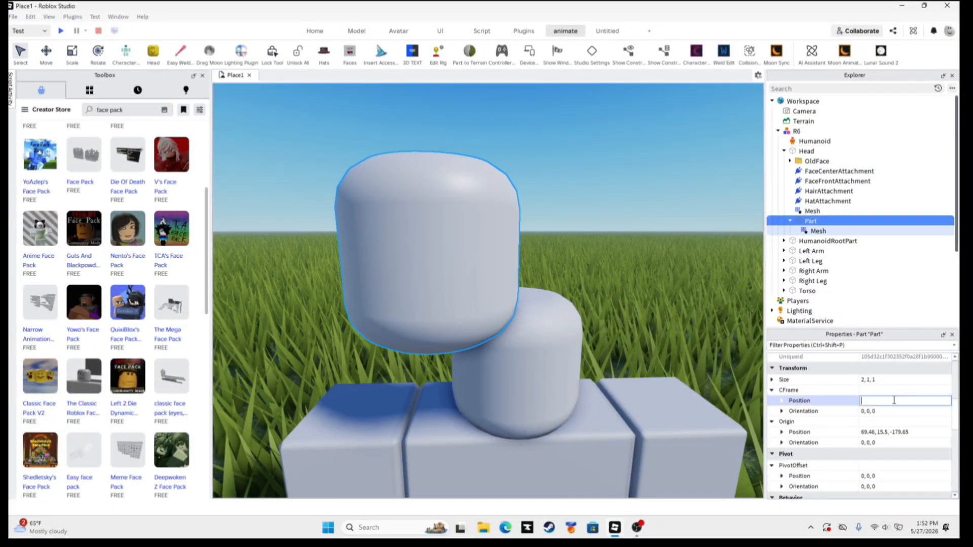
{"action": "key", "text": "Return"}
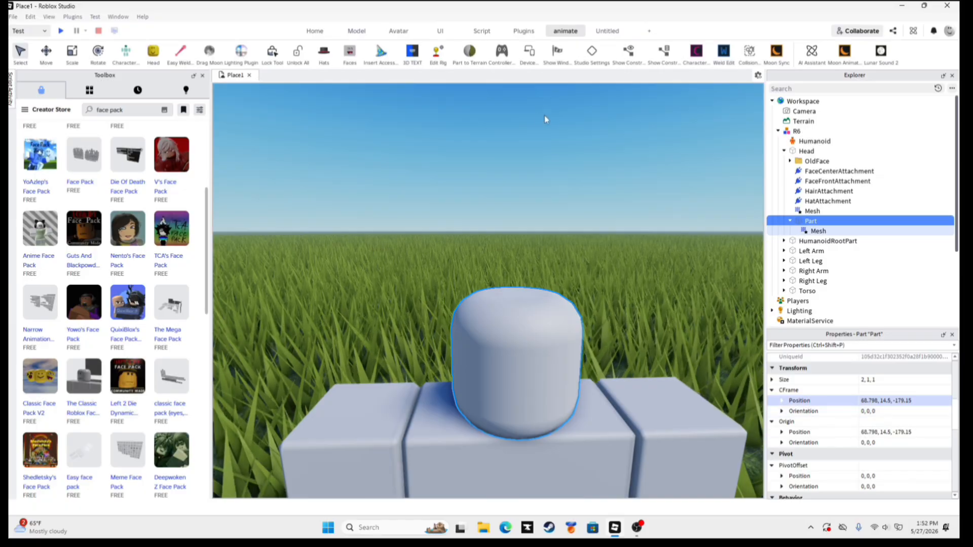
{"action": "right_click_drag", "start_coordinate": [544, 115], "coordinate": [539, 115]}
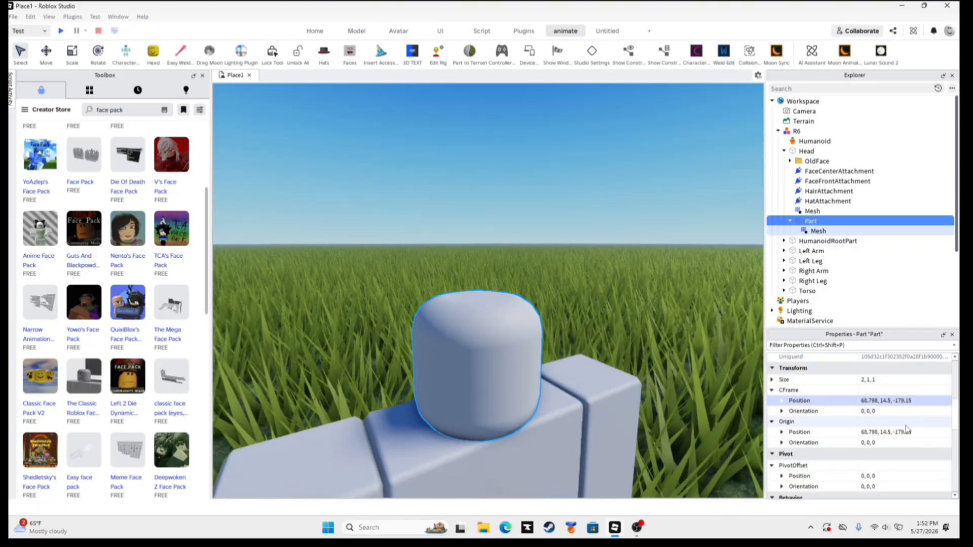
Set the Part's Transparency to 1 and deselect it.
{"action": "scroll", "coordinate": [906, 431], "scroll_direction": "down", "scroll_amount": 5}
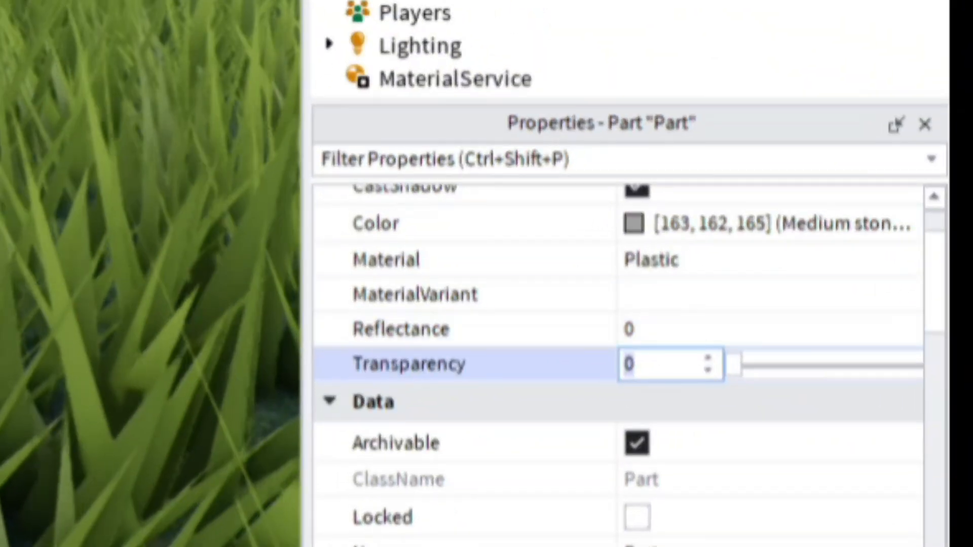
{"action": "type", "text": "2"}
{"action": "key", "text": "Escape"}
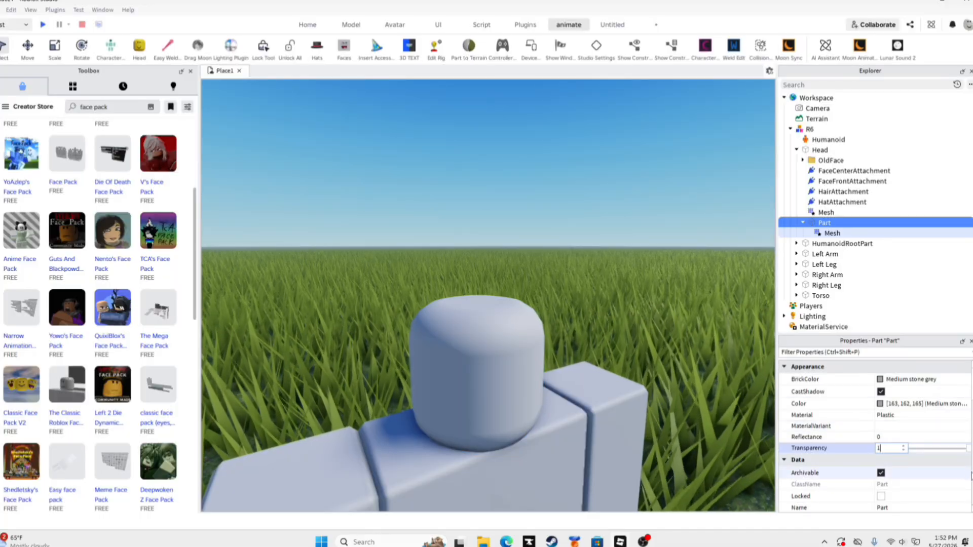
{"action": "left_click", "coordinate": [638, 223]}
{"action": "scroll", "coordinate": [669, 217], "scroll_direction": "down", "scroll_amount": 3}
{"action": "right_click_drag", "start_coordinate": [637, 223], "coordinate": [716, 213]}
{"action": "scroll", "coordinate": [668, 218], "scroll_direction": "up", "scroll_amount": 2}
{"action": "scroll", "coordinate": [715, 213], "scroll_direction": "up", "scroll_amount": 2}
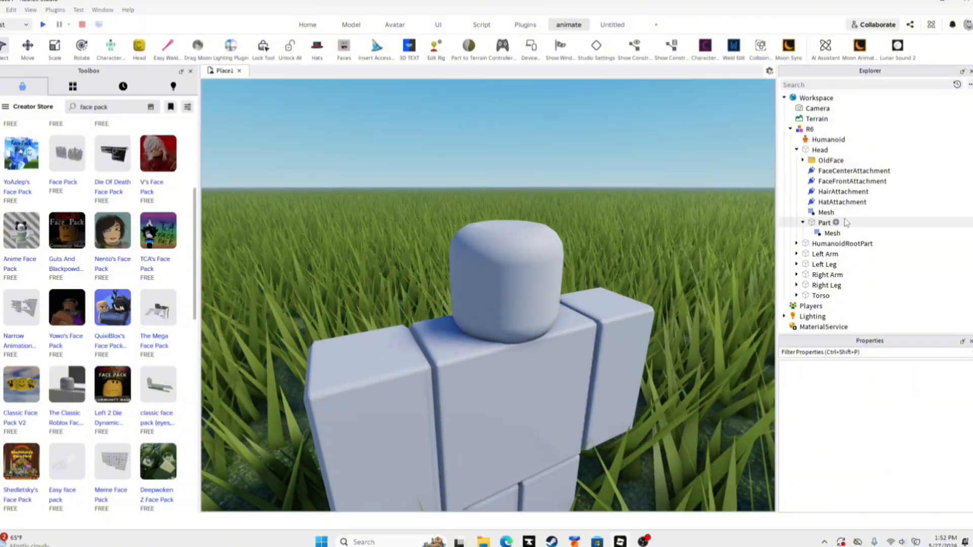
Insert a Decal into the Part and add V's Face Pack to the workspace.
{"action": "left_click", "coordinate": [836, 222]}
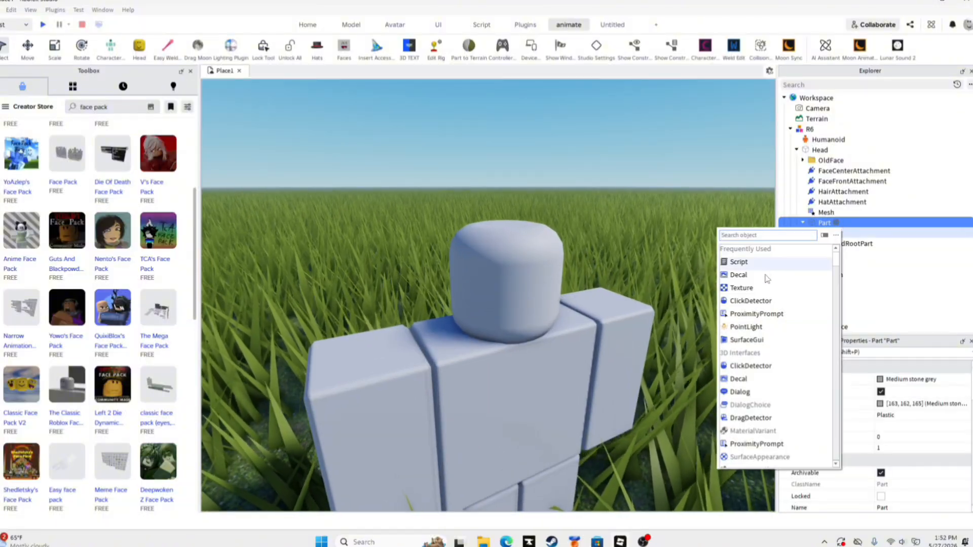
{"action": "left_click", "coordinate": [765, 274]}
{"action": "left_click", "coordinate": [158, 154]}
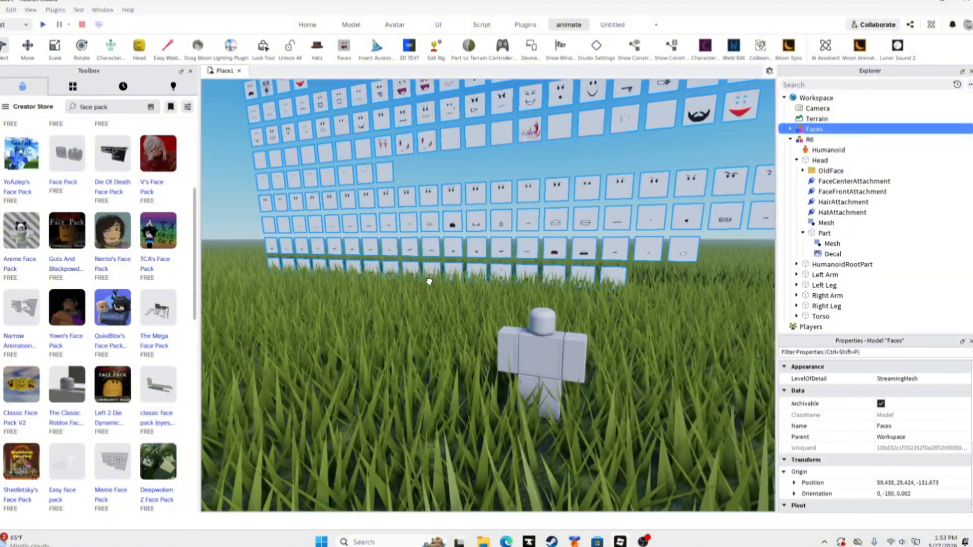
{"action": "key", "text": "w"}
{"action": "key", "text": "a"}
{"action": "key", "text": "e"}
{"action": "right_click_drag", "start_coordinate": [369, 313], "coordinate": [374, 307]}
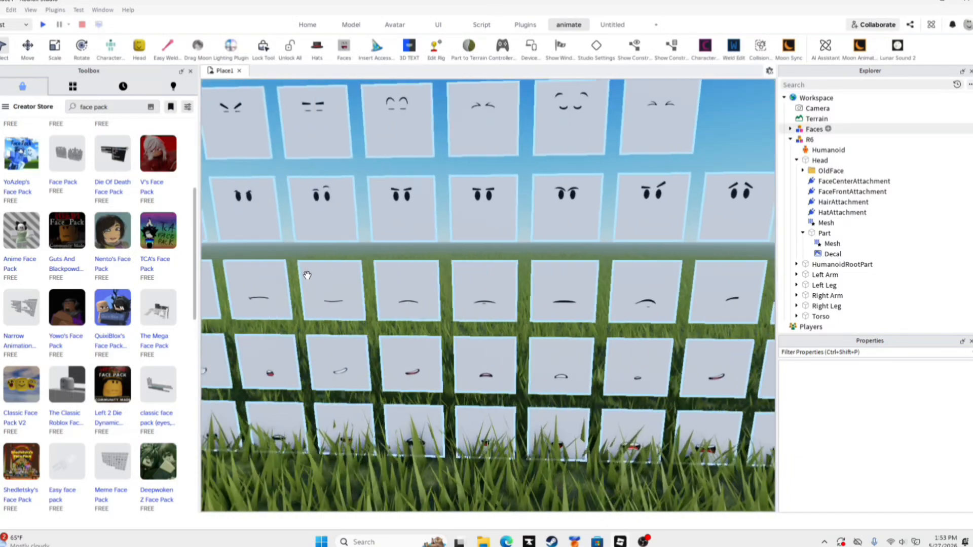
{"action": "left_click", "coordinate": [463, 283]}
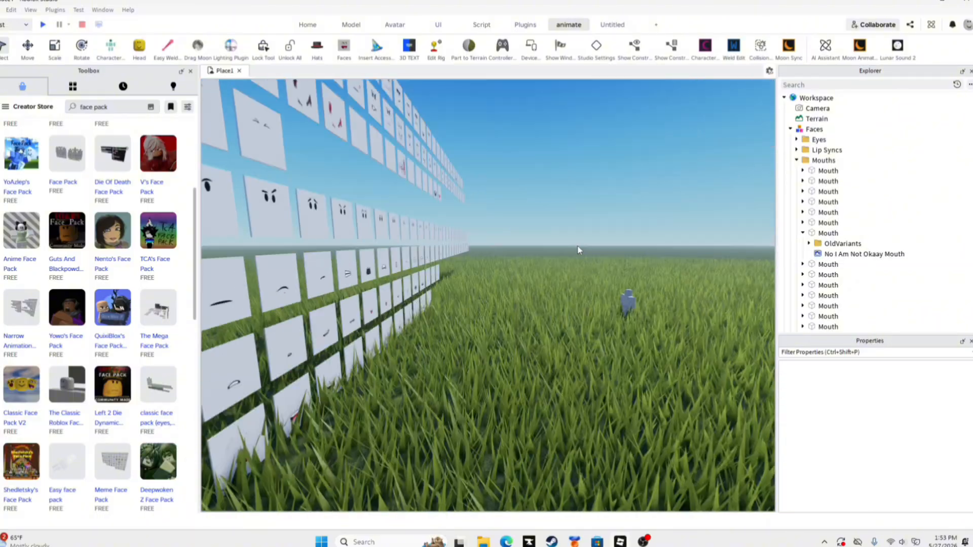
{"action": "left_click", "coordinate": [889, 390]}
{"action": "key", "text": "ctrl+v"}
{"action": "key", "text": "Return"}
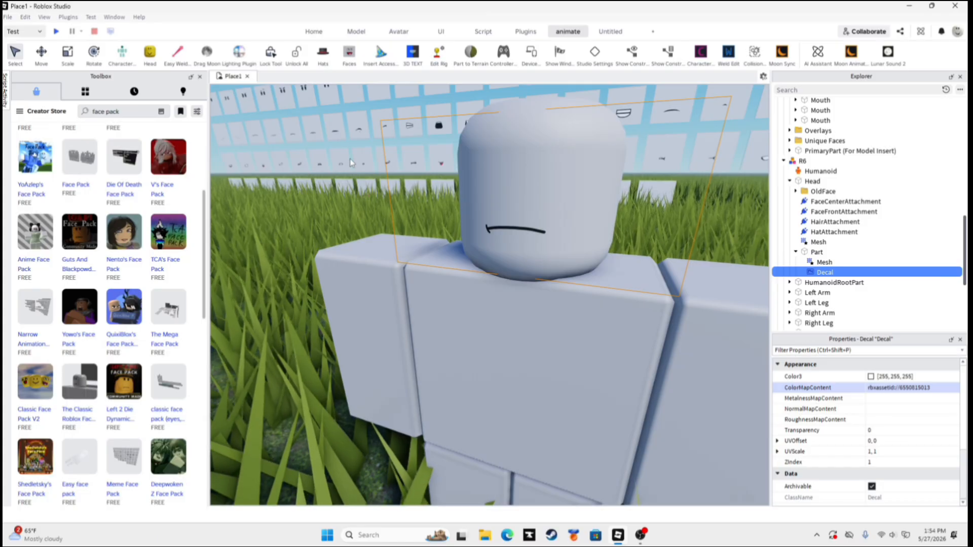
Duplicate the mouth Part inside the Head.
{"action": "right_click_drag", "start_coordinate": [352, 163], "coordinate": [347, 158]}
{"action": "key", "text": "s"}
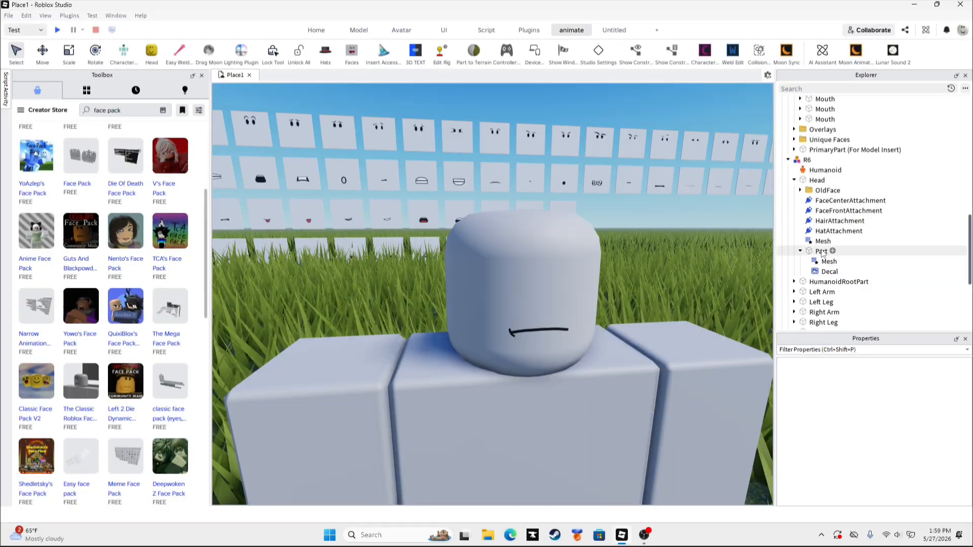
{"action": "left_click", "coordinate": [816, 252]}
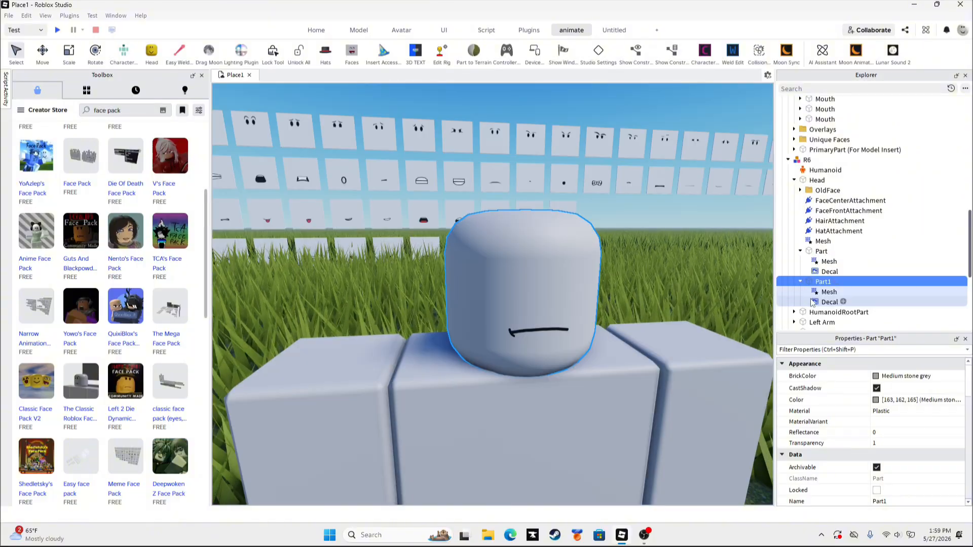
{"action": "left_click", "coordinate": [813, 302]}
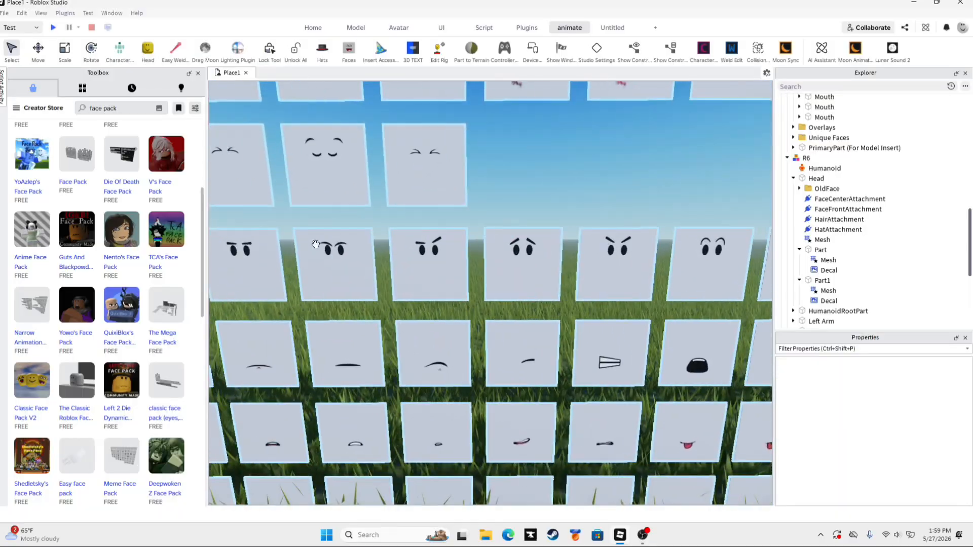
{"action": "left_click", "coordinate": [309, 248]}
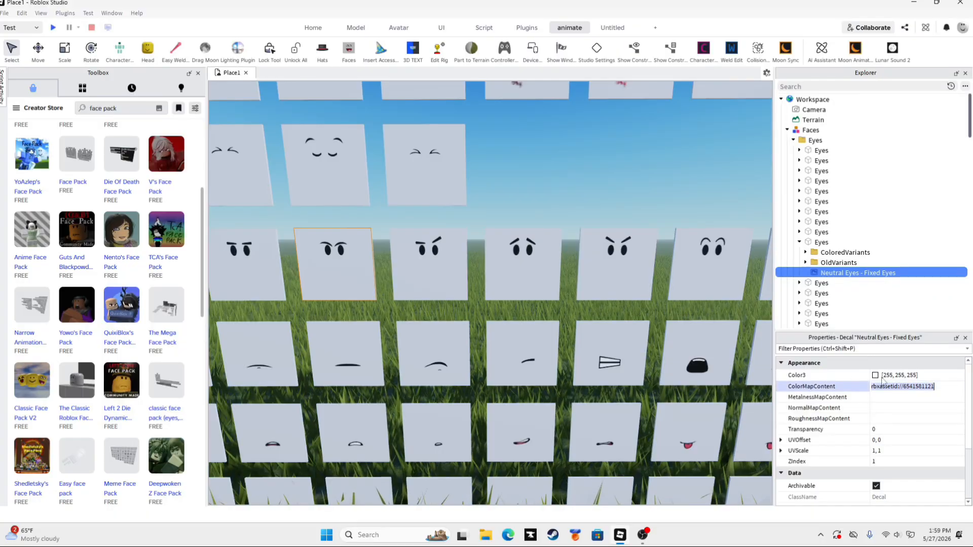
{"action": "right_click_drag", "start_coordinate": [495, 190], "coordinate": [429, 275]}
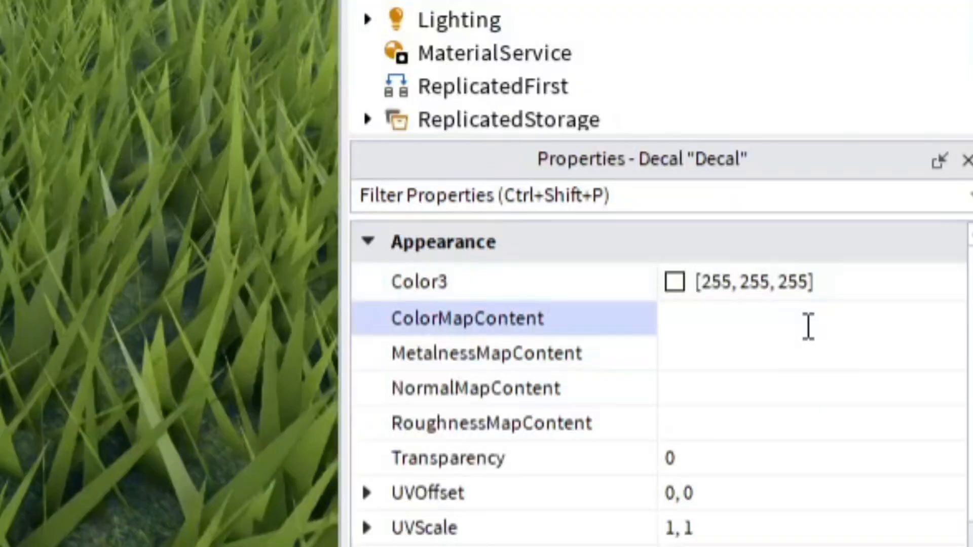
{"action": "key", "text": "ctrl+v"}
{"action": "key", "text": "Return"}
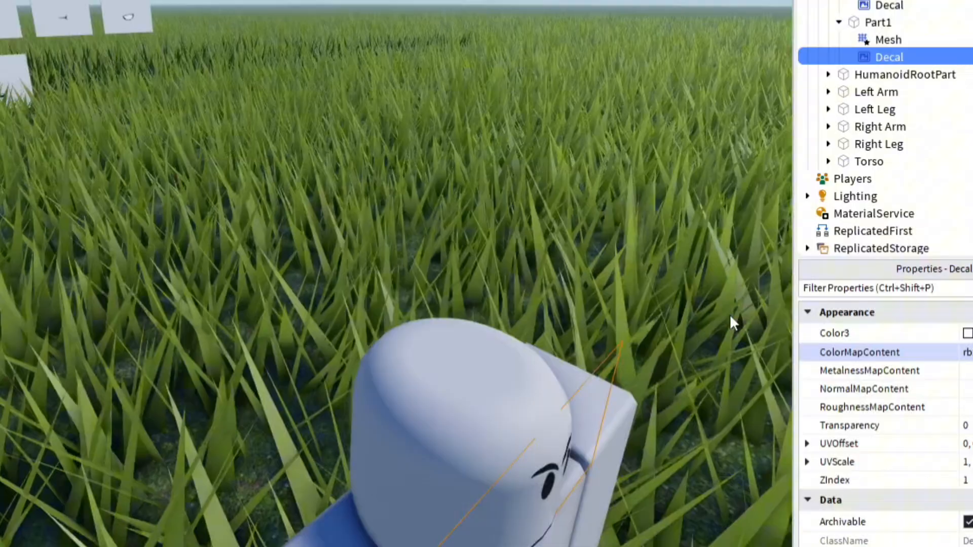
Load the R6 rig into Moon Animator and try rotating its head and torso joints.
{"action": "right_click_drag", "start_coordinate": [223, 249], "coordinate": [234, 254]}
{"action": "right_click_drag", "start_coordinate": [772, 327], "coordinate": [768, 322]}
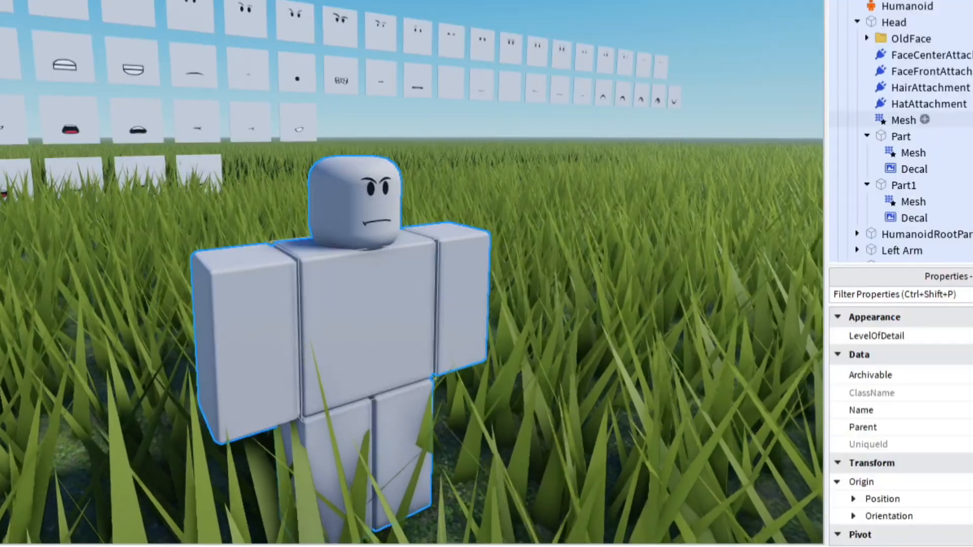
{"action": "scroll", "coordinate": [923, 120], "scroll_direction": "down", "scroll_amount": 1}
{"action": "left_click", "coordinate": [197, 508]}
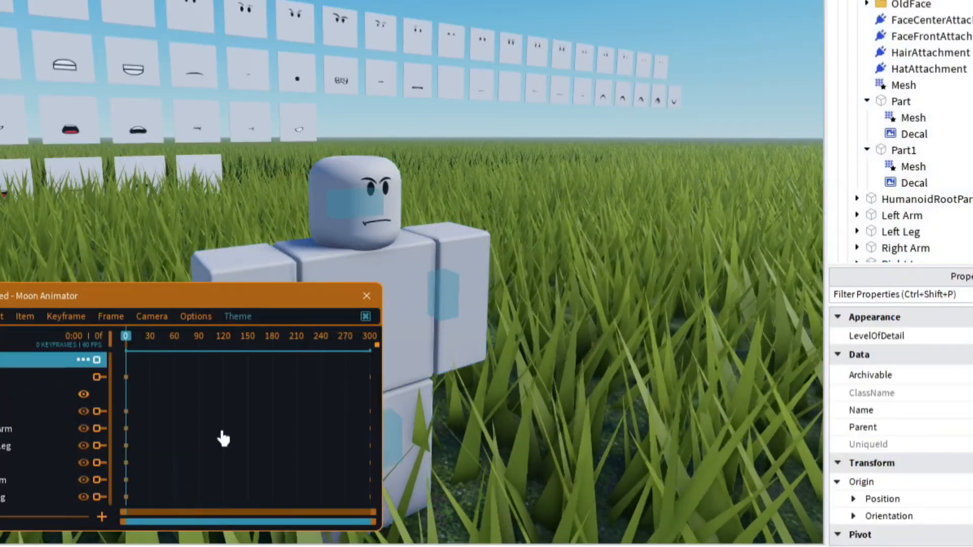
{"action": "right_click_drag", "start_coordinate": [382, 238], "coordinate": [422, 180]}
{"action": "left_click", "coordinate": [412, 185]}
{"action": "left_click_drag", "start_coordinate": [488, 202], "coordinate": [449, 257]}
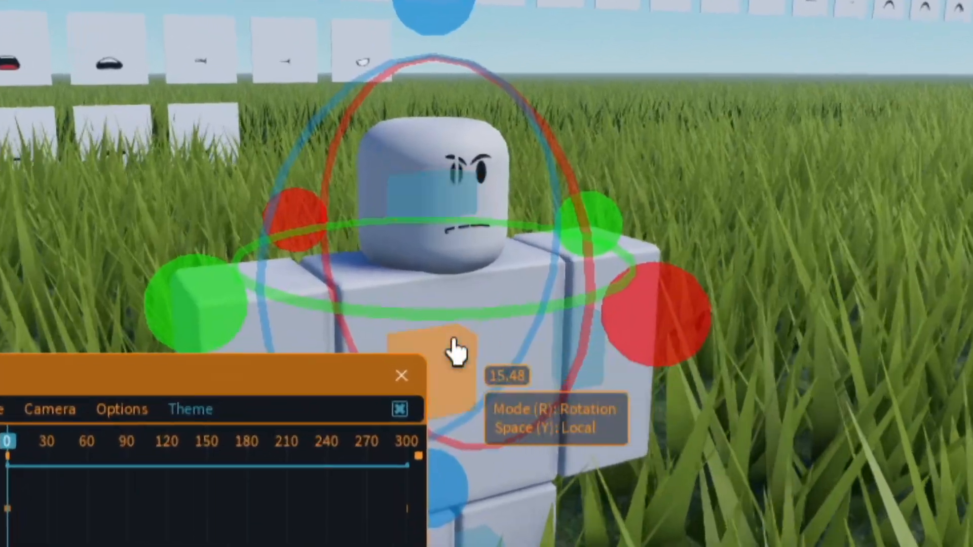
{"action": "left_click", "coordinate": [445, 335]}
{"action": "left_click_drag", "start_coordinate": [426, 128], "coordinate": [560, 420]}
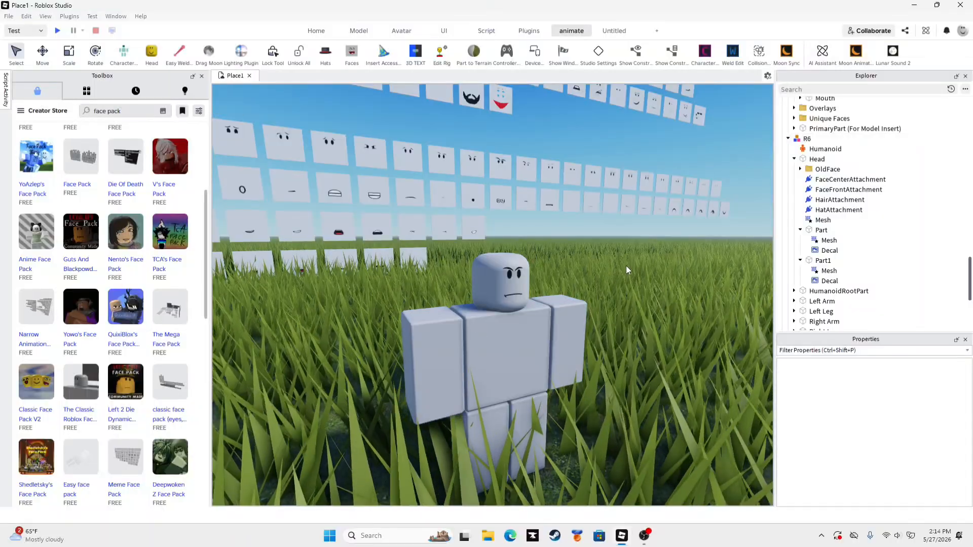
Reopen the R6 rig in Moon Animator and tilt the torso to test whether the face parts follow.
{"action": "left_click", "coordinate": [506, 363]}
{"action": "left_click", "coordinate": [430, 434]}
{"action": "left_click", "coordinate": [549, 364]}
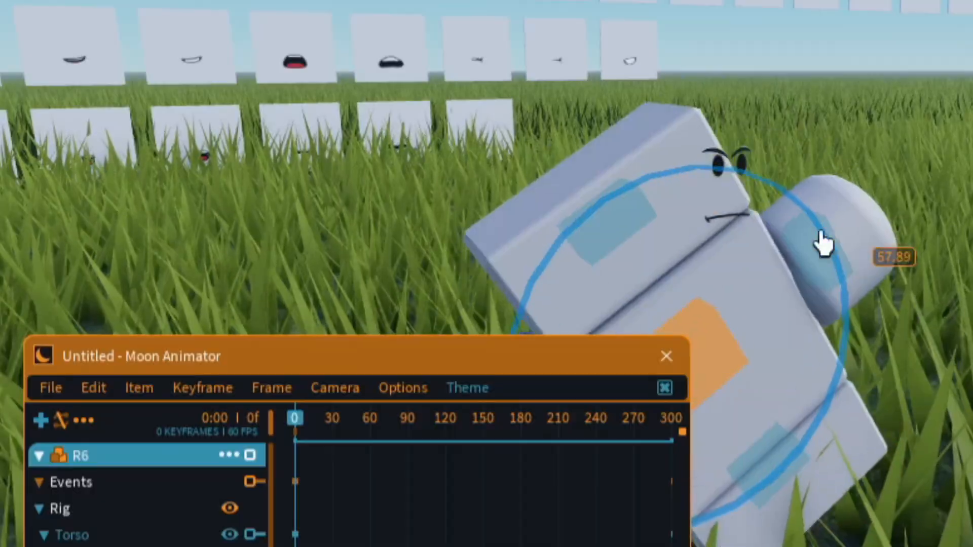
{"action": "left_click_drag", "start_coordinate": [823, 243], "coordinate": [651, 195]}
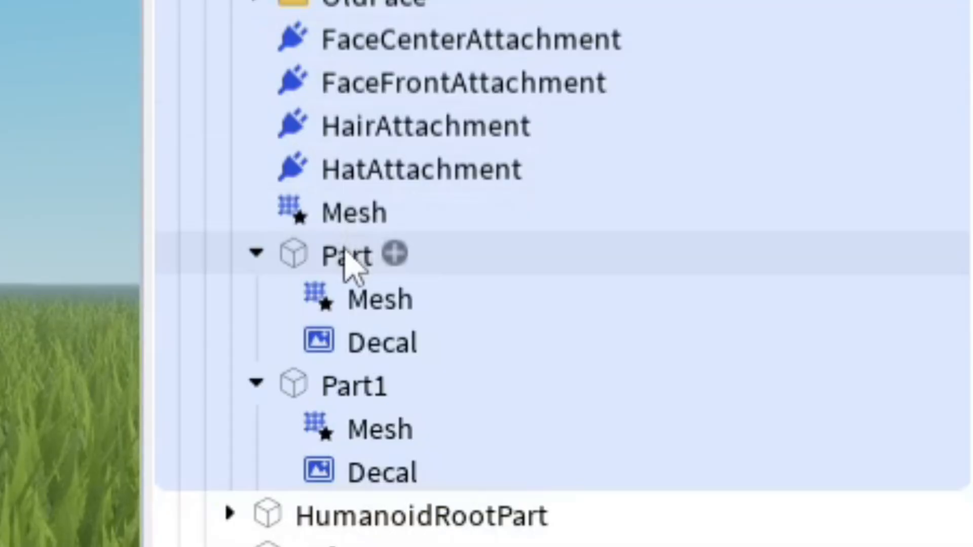
Weld both face parts, Part and Part1, to the Head with Easy Weld's Join in Place and Animatable enabled.
{"action": "left_click", "coordinate": [350, 264], "text": "ctrl"}
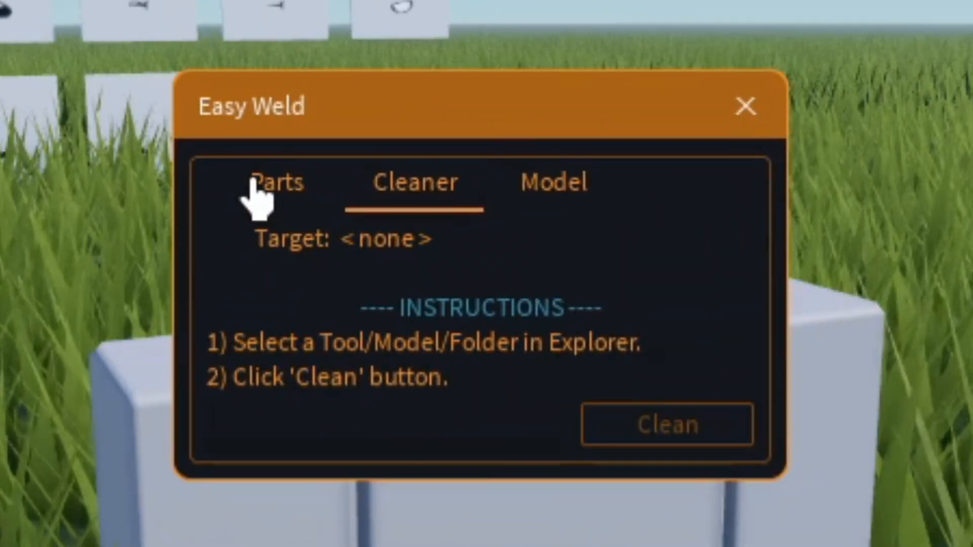
{"action": "left_click", "coordinate": [268, 185]}
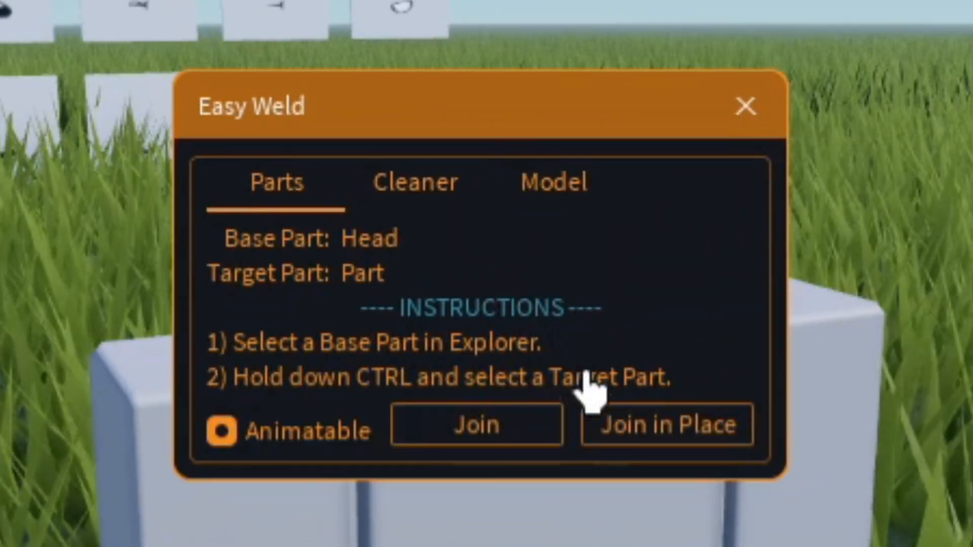
{"action": "left_click", "coordinate": [691, 444]}
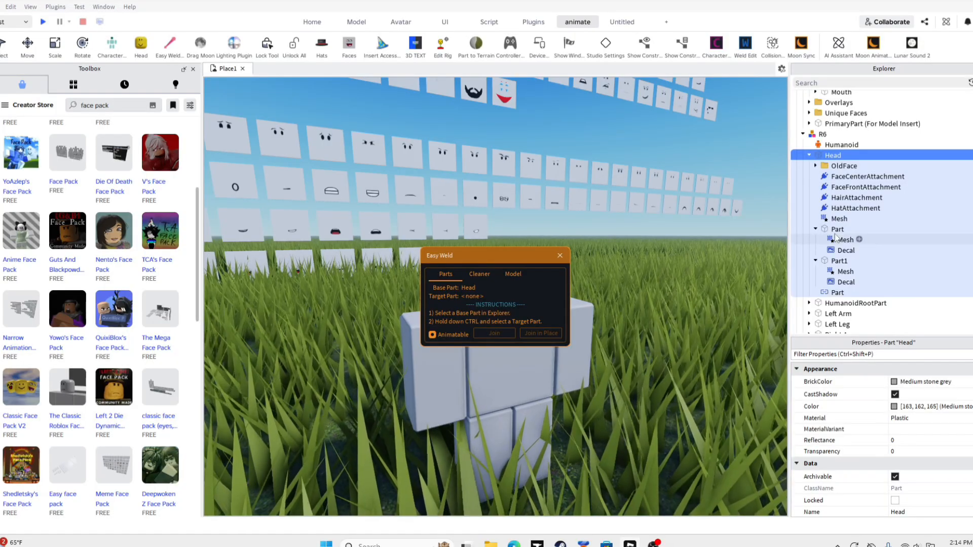
{"action": "left_click", "coordinate": [837, 229], "text": "ctrl"}
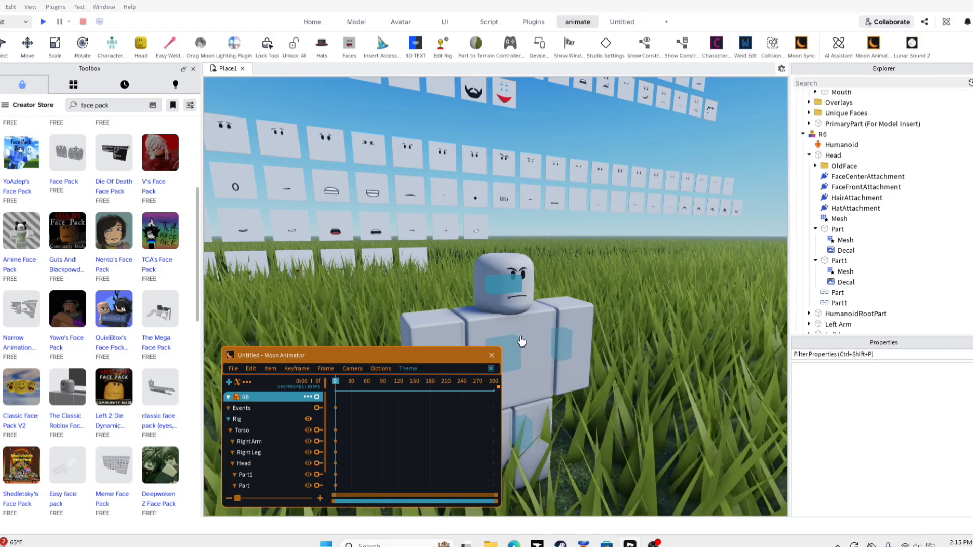
Rotate the R6 rig's torso and head in Moon Animator to test whether the eyes and mouth follow, and inspect the face.
{"action": "left_click_drag", "start_coordinate": [505, 259], "coordinate": [608, 332]}
{"action": "left_click", "coordinate": [517, 284]}
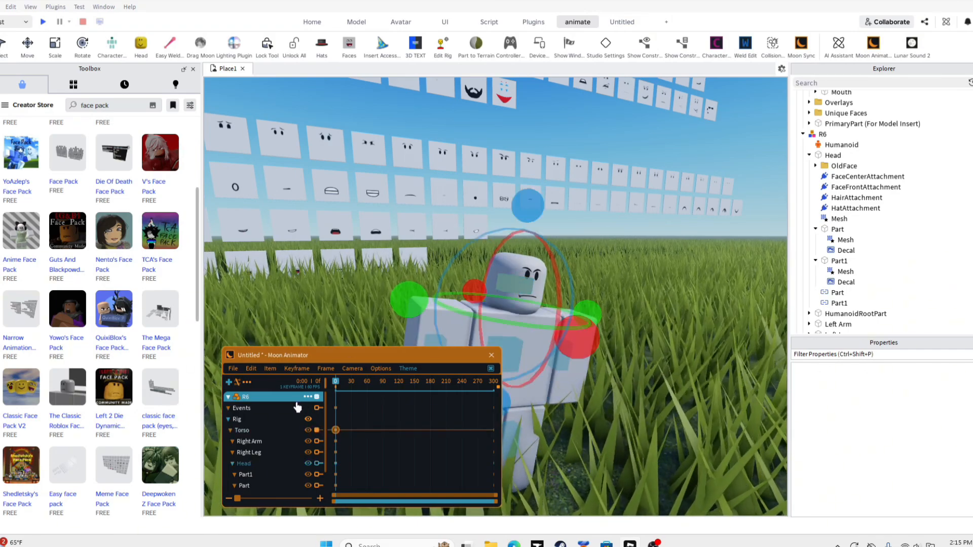
{"action": "left_click_drag", "start_coordinate": [532, 209], "coordinate": [550, 241]}
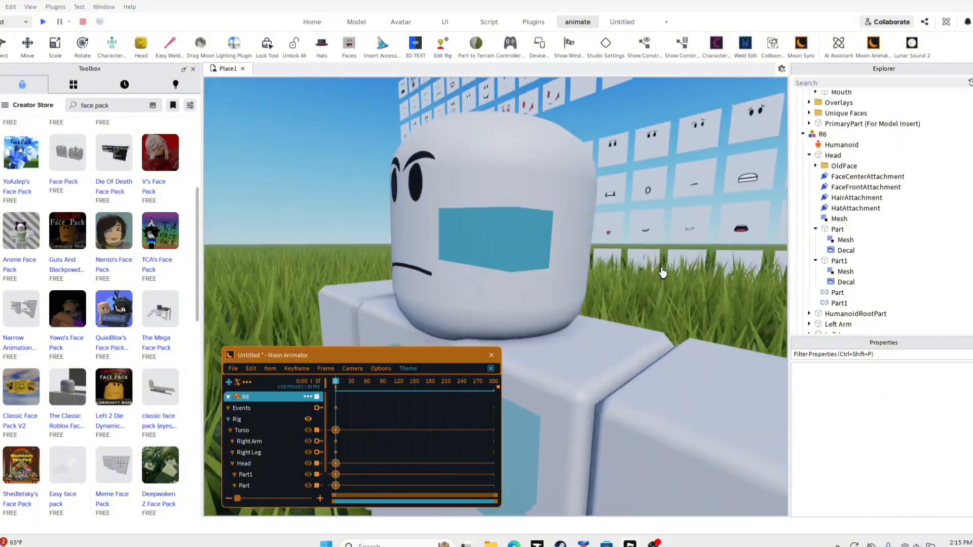
{"action": "right_click_drag", "start_coordinate": [663, 273], "coordinate": [661, 274]}
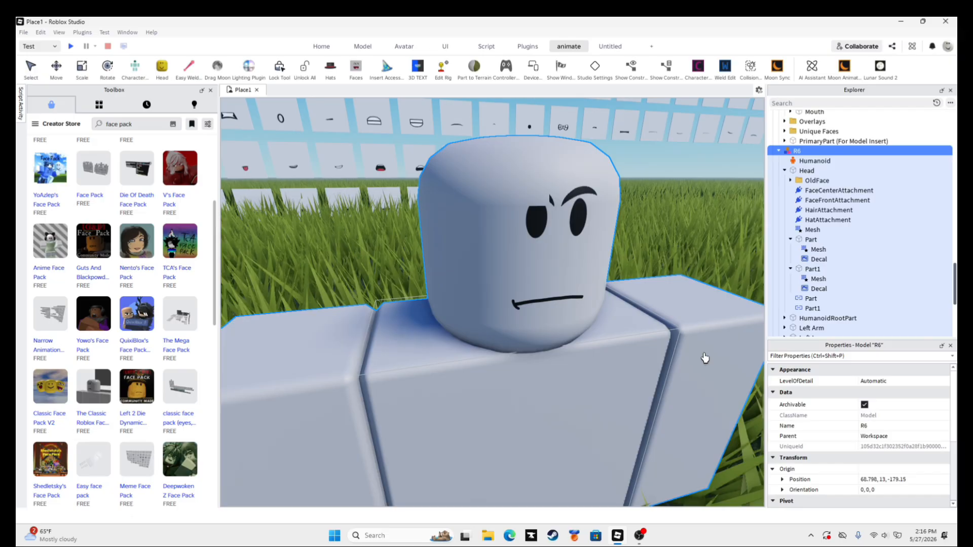
{"action": "right_click_drag", "start_coordinate": [704, 359], "coordinate": [699, 351]}
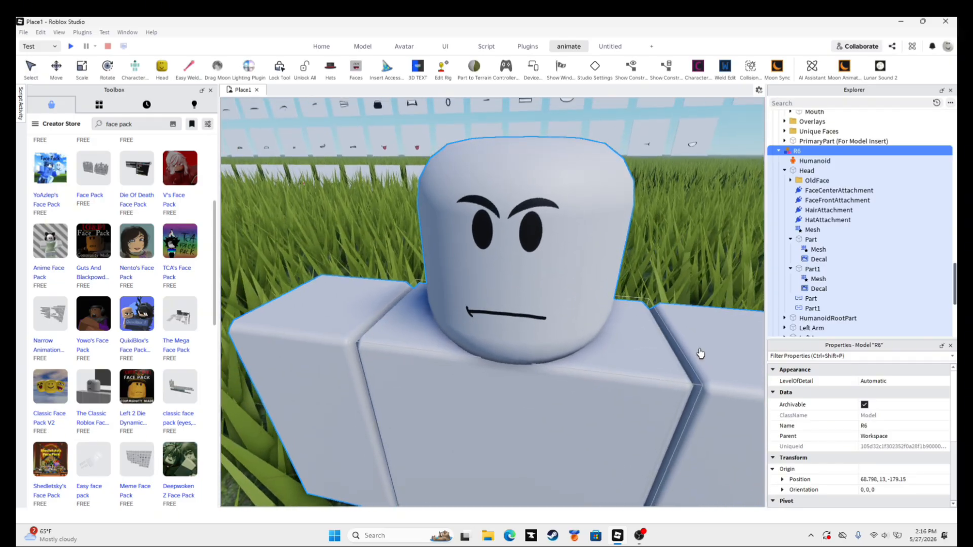
{"action": "scroll", "coordinate": [425, 197], "scroll_direction": "down", "scroll_amount": 5}
{"action": "scroll", "coordinate": [424, 198], "scroll_direction": "up", "scroll_amount": 1}
Replace the Creator Store search with "r7" to find R7 rig models.
{"action": "left_click", "coordinate": [137, 124]}
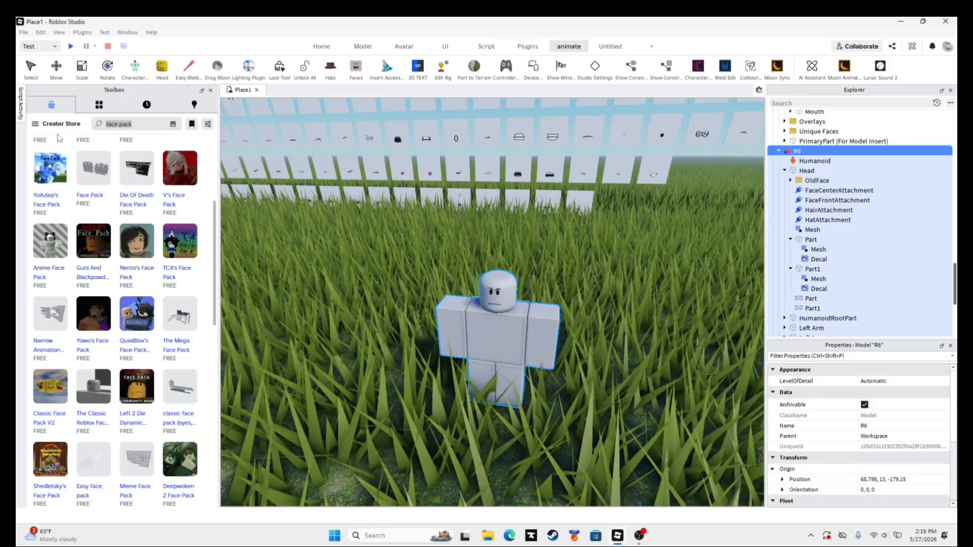
{"action": "left_click", "coordinate": [143, 124]}
{"action": "key", "text": "BackSpace"}
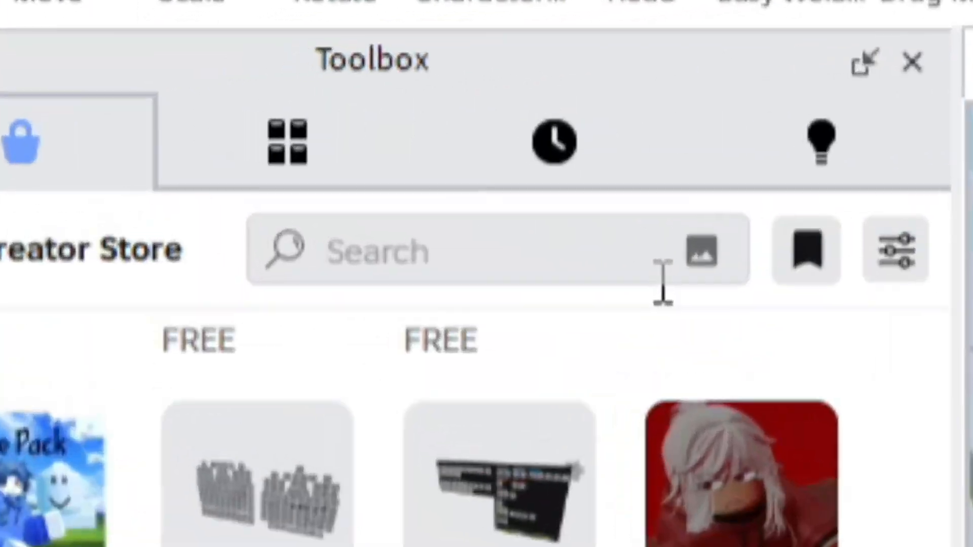
{"action": "left_click", "coordinate": [663, 258]}
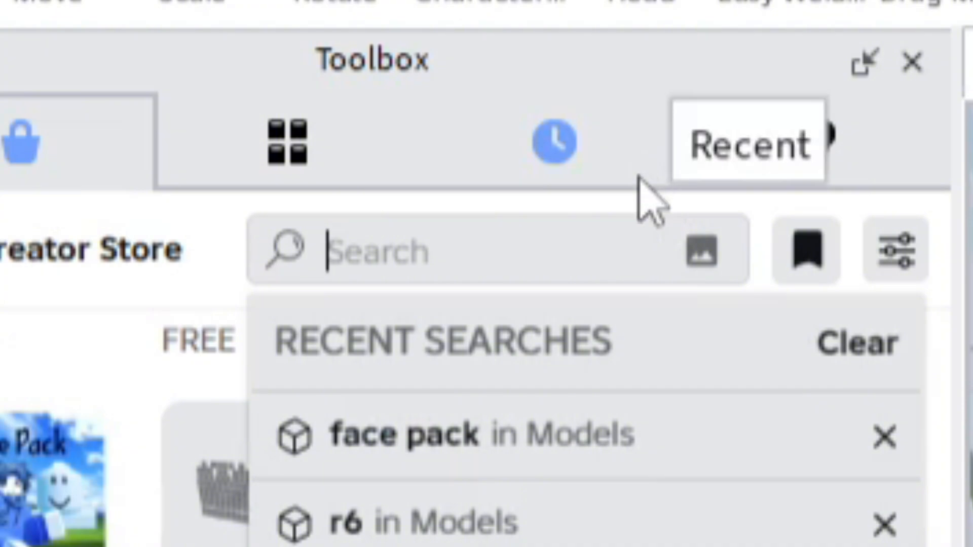
{"action": "type", "text": "r7"}
{"action": "left_click", "coordinate": [680, 340]}
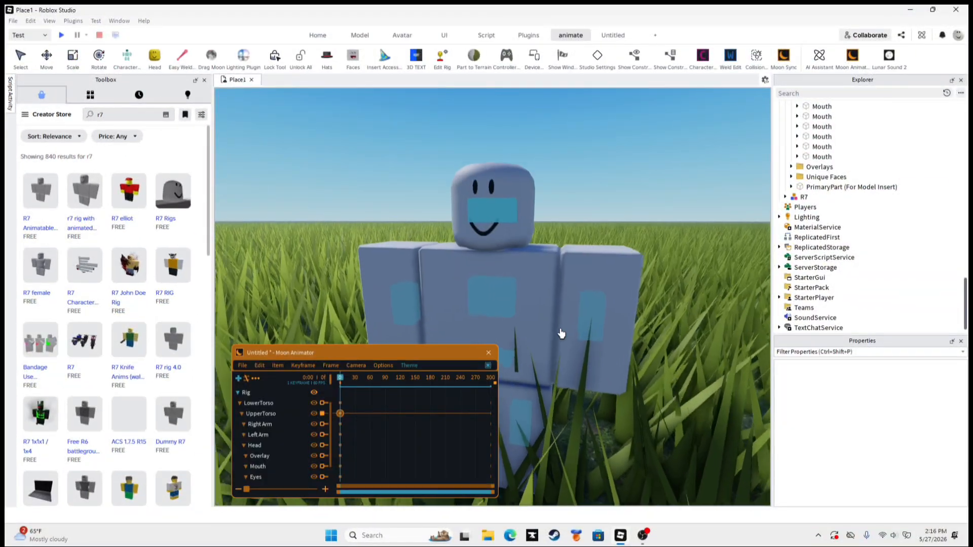
Try posing the R7 rig's LowerTorso joint in Moon Animator and view the face up close.
{"action": "key", "text": "w"}
{"action": "key", "text": "q"}
{"action": "left_click", "coordinate": [517, 296]}
{"action": "left_click_drag", "start_coordinate": [494, 202], "coordinate": [493, 230]}
{"action": "left_click", "coordinate": [532, 207]}
{"action": "left_click", "coordinate": [545, 214]}
{"action": "key", "text": "e"}
{"action": "key", "text": "w"}
{"action": "key", "text": "e"}
{"action": "key", "text": "w"}
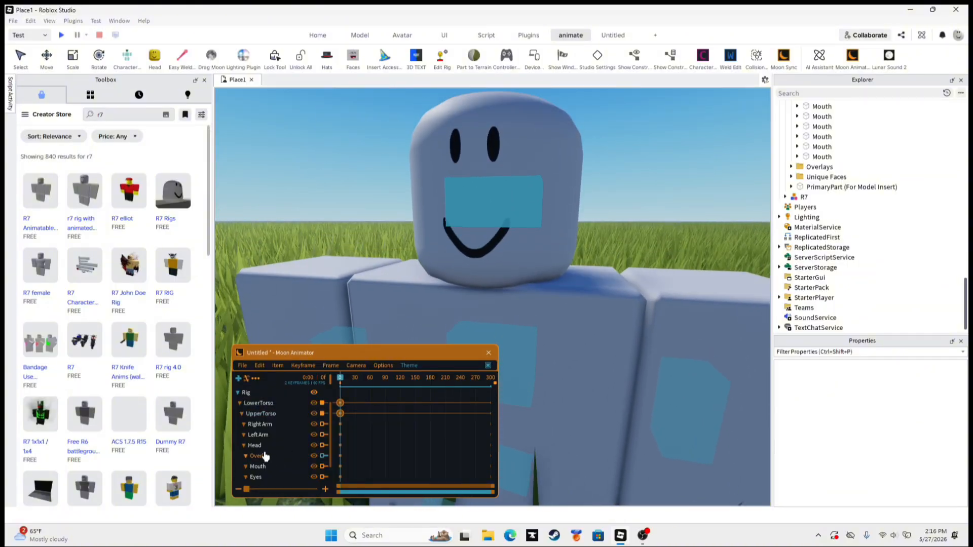
Try moving the Mouth part up and shifting the Eyes part on the R7 rig's head in Moon Animator.
{"action": "left_click", "coordinate": [268, 460]}
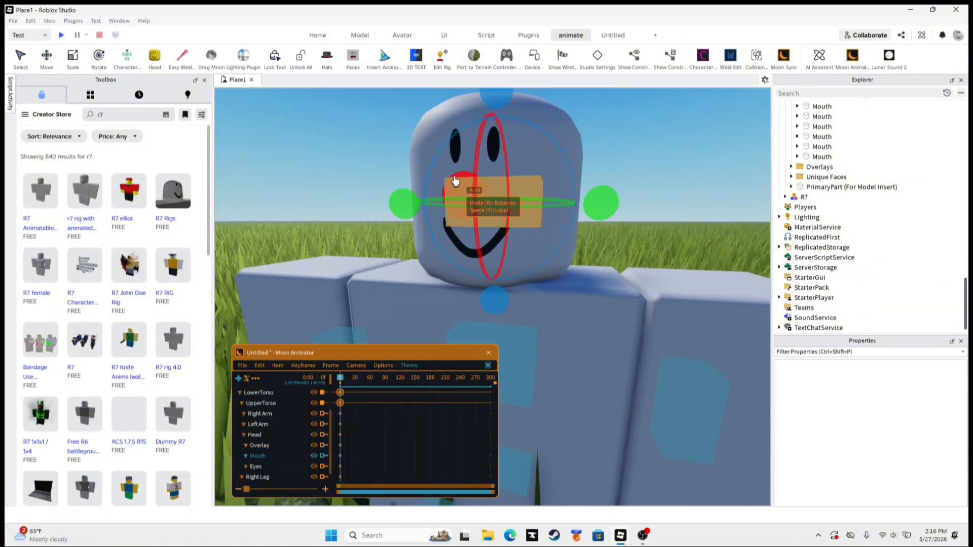
{"action": "key", "text": "r"}
{"action": "left_click_drag", "start_coordinate": [493, 157], "coordinate": [499, 119]}
{"action": "left_click", "coordinate": [352, 313]}
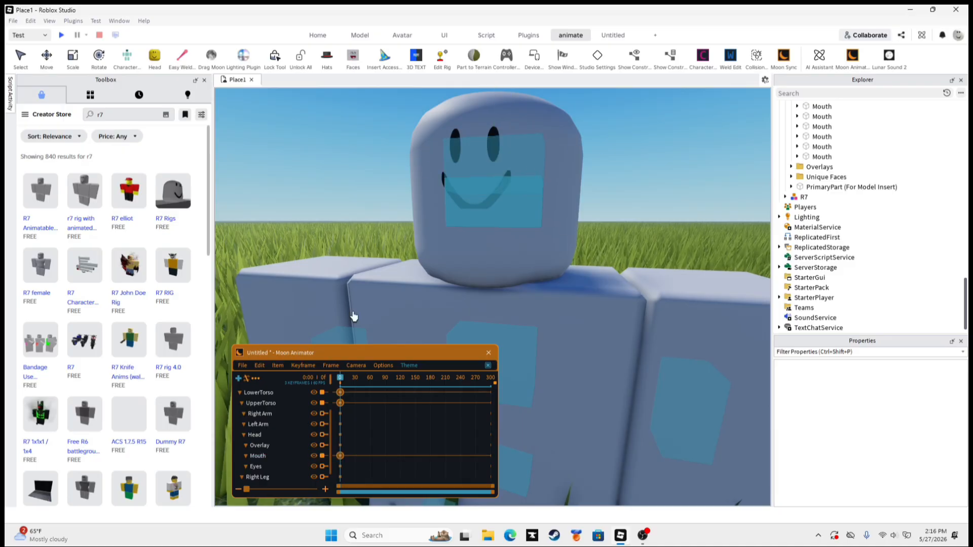
{"action": "left_click", "coordinate": [295, 466]}
{"action": "mouse_move", "coordinate": [497, 155]}
{"action": "left_mouse_down"}
{"action": "mouse_move", "coordinate": [495, 191]}
{"action": "mouse_move", "coordinate": [506, 152]}
{"action": "mouse_move", "coordinate": [513, 163]}
{"action": "left_mouse_up"}
{"action": "left_click", "coordinate": [460, 283]}
Close the untitled Moon Animator animation and discard its unsaved changes.
{"action": "scroll", "coordinate": [460, 284], "scroll_direction": "down", "scroll_amount": 5}
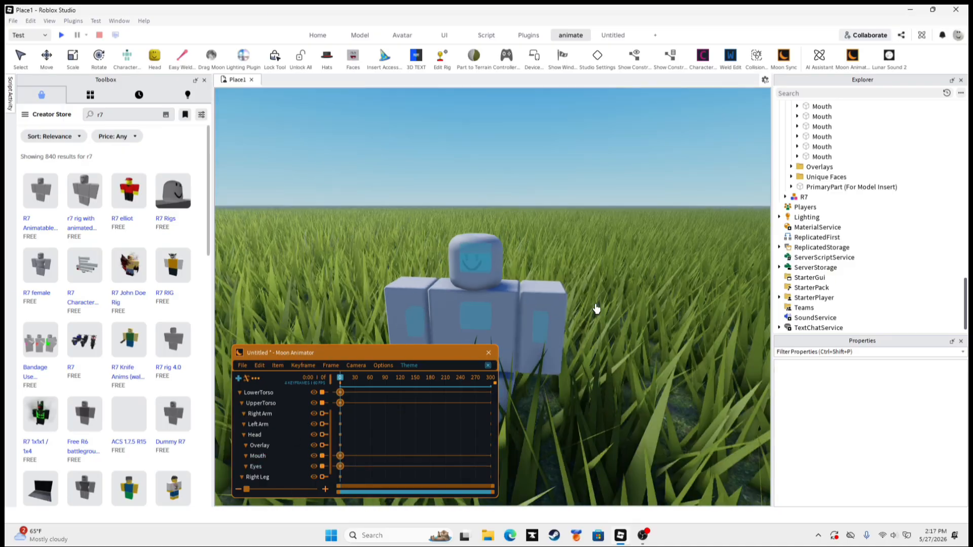
{"action": "right_click_drag", "start_coordinate": [595, 309], "coordinate": [587, 309]}
{"action": "left_click", "coordinate": [490, 352]}
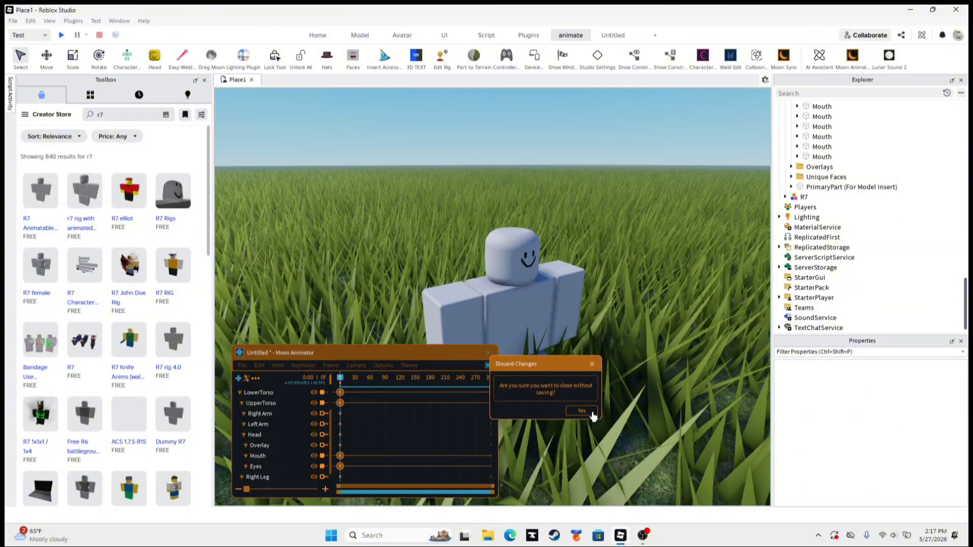
{"action": "left_click", "coordinate": [581, 411]}
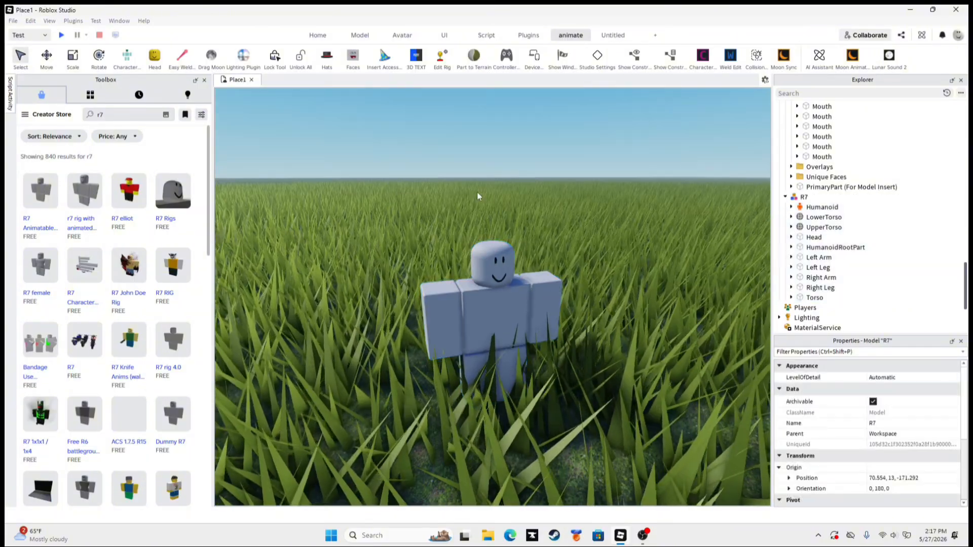
{"action": "right_click_drag", "start_coordinate": [482, 332], "coordinate": [497, 303]}
{"action": "scroll", "coordinate": [497, 308], "scroll_direction": "down", "scroll_amount": 10}
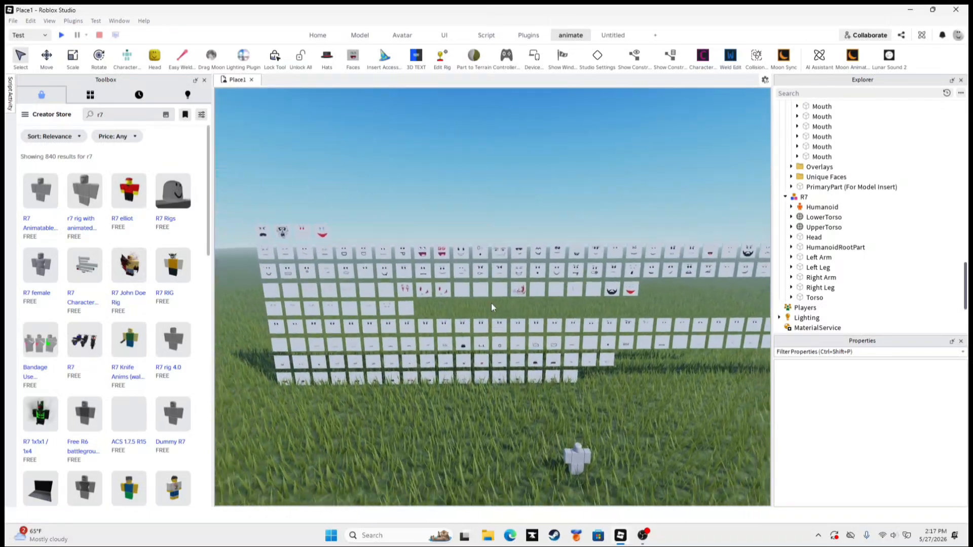
{"action": "scroll", "coordinate": [491, 303], "scroll_direction": "down", "scroll_amount": 2}
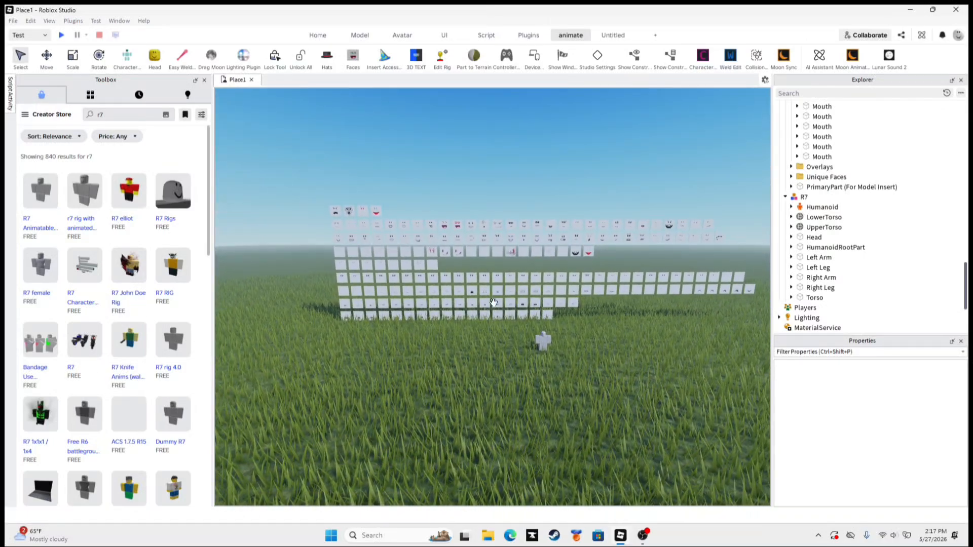
{"action": "scroll", "coordinate": [557, 258], "scroll_direction": "up", "scroll_amount": 2}
{"action": "scroll", "coordinate": [557, 258], "scroll_direction": "up", "scroll_amount": 3}
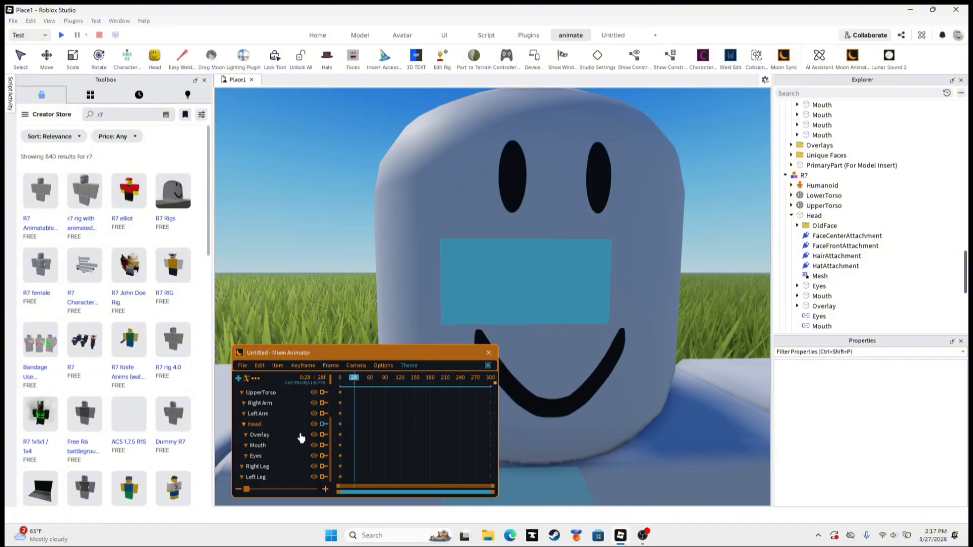
Try keyframing the R7 rig's Eyes joint at frame 28 in Moon Animator.
{"action": "left_click", "coordinate": [278, 457]}
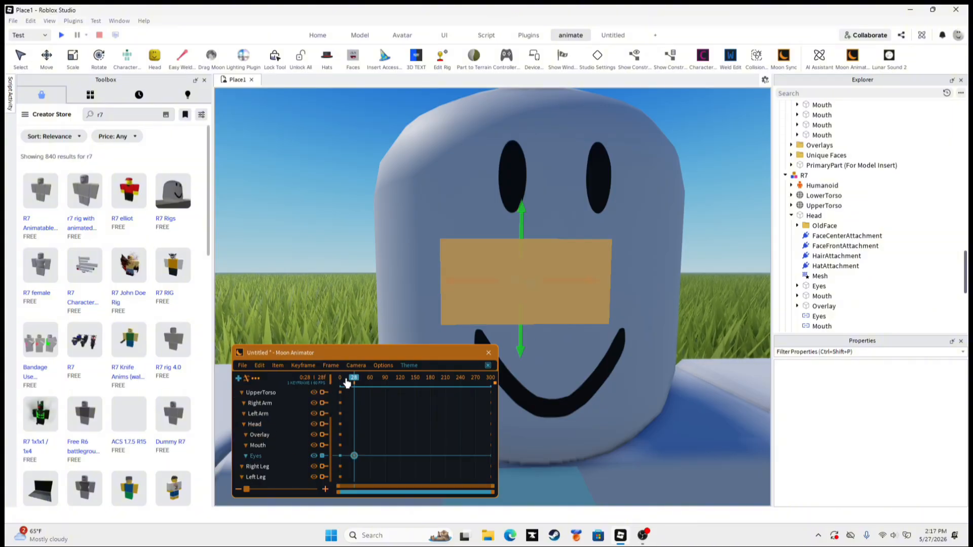
{"action": "left_click", "coordinate": [364, 402]}
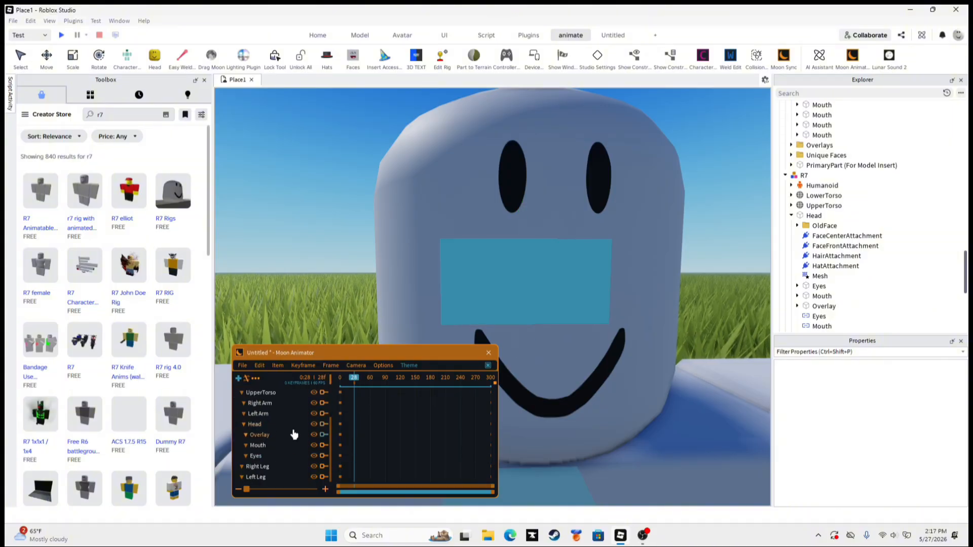
{"action": "left_click", "coordinate": [291, 395]}
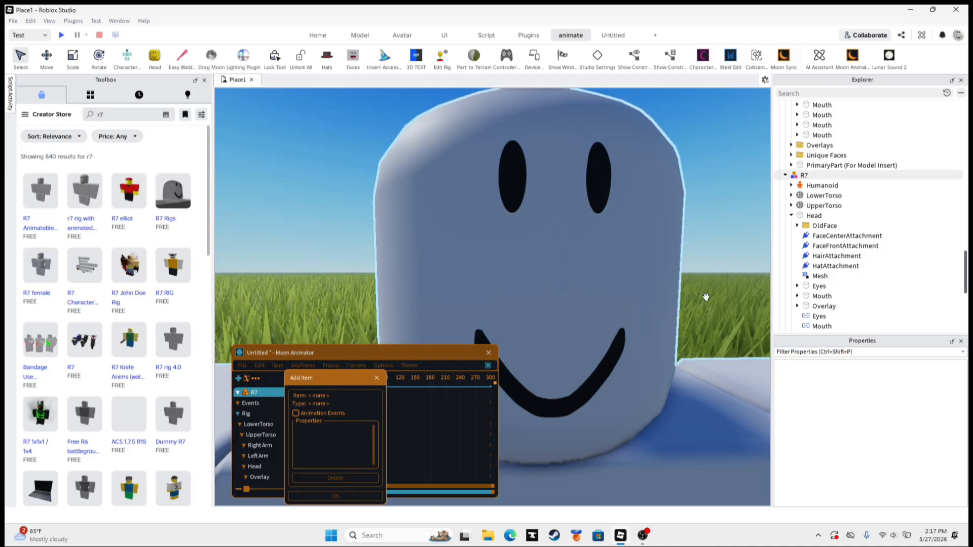
Add the Eyes decal from the R7 head as an animation item with the Texture property, converting to a Moon 2 File.
{"action": "scroll", "coordinate": [815, 241], "scroll_direction": "down", "scroll_amount": 3}
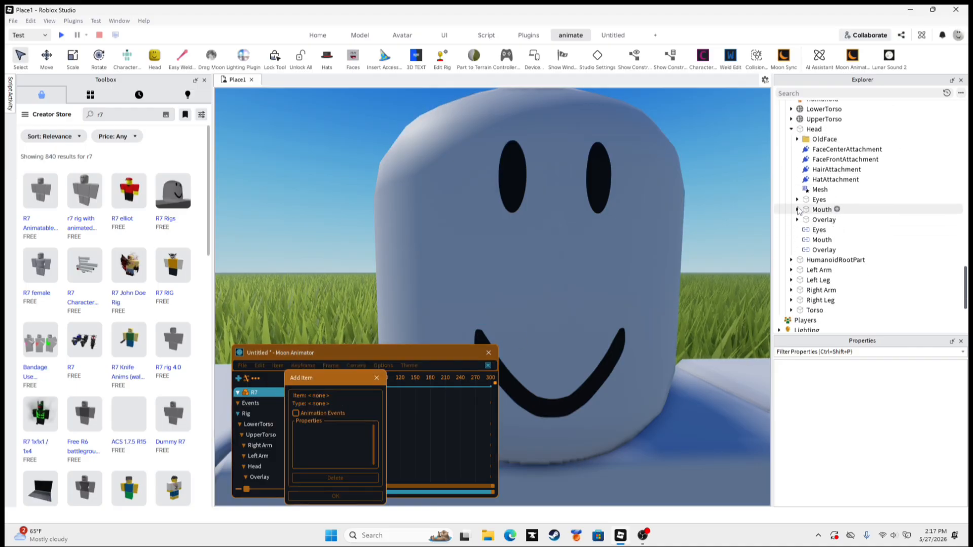
{"action": "left_click", "coordinate": [797, 200]}
{"action": "left_click", "coordinate": [825, 220]}
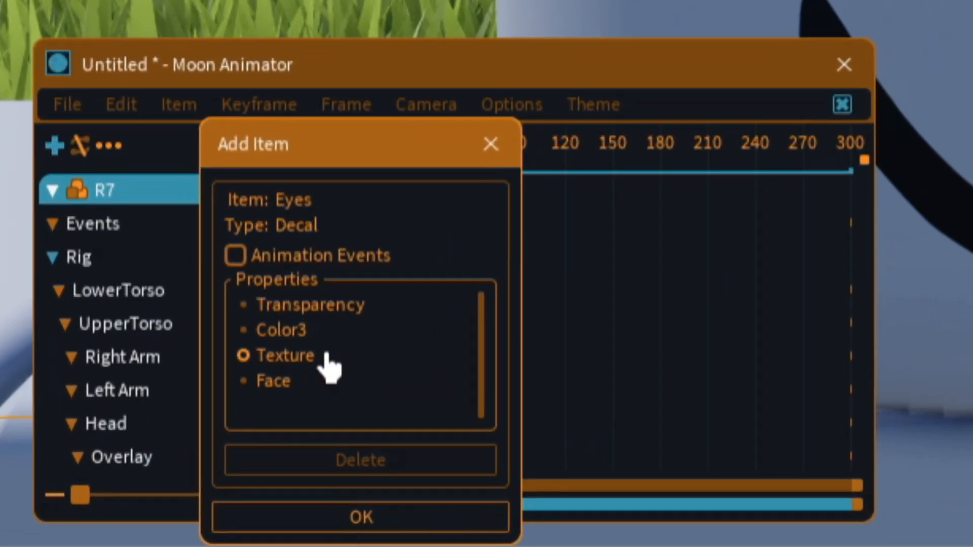
{"action": "left_click", "coordinate": [310, 525]}
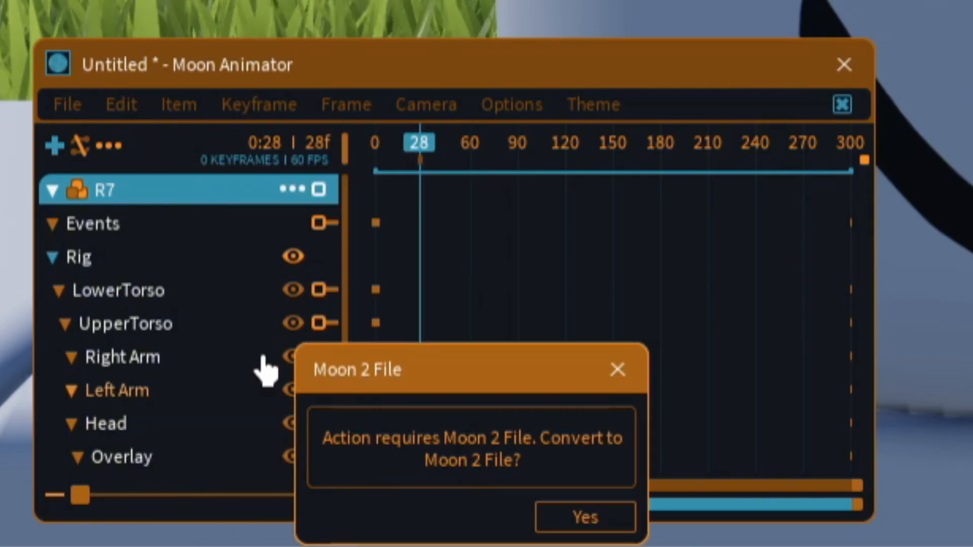
{"action": "left_click", "coordinate": [580, 522]}
Keyframe the Eyes Texture at frames 28 and 40, and replace the frame 28 string with a closed-eyes decal's asset ID from the face pack.
{"action": "left_click", "coordinate": [265, 253]}
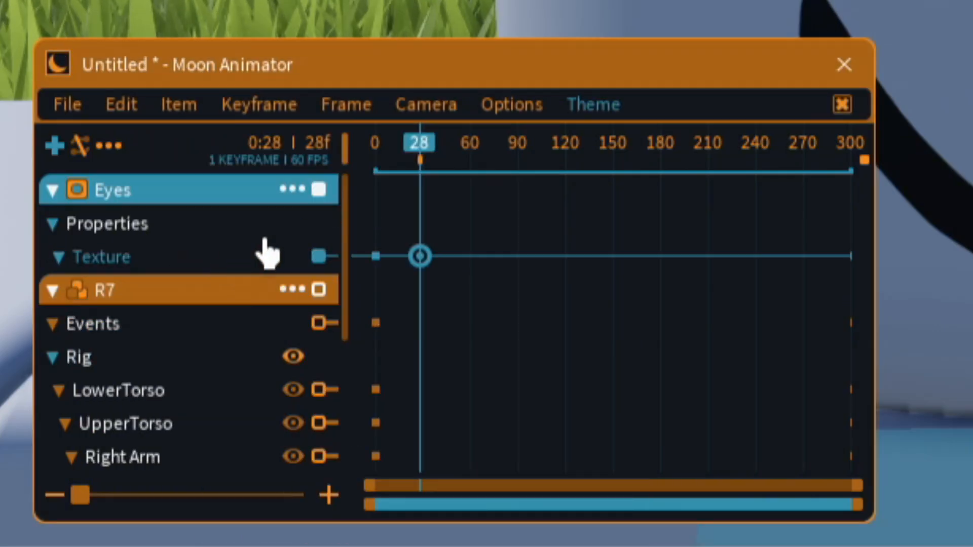
{"action": "left_click_drag", "start_coordinate": [422, 147], "coordinate": [440, 160]}
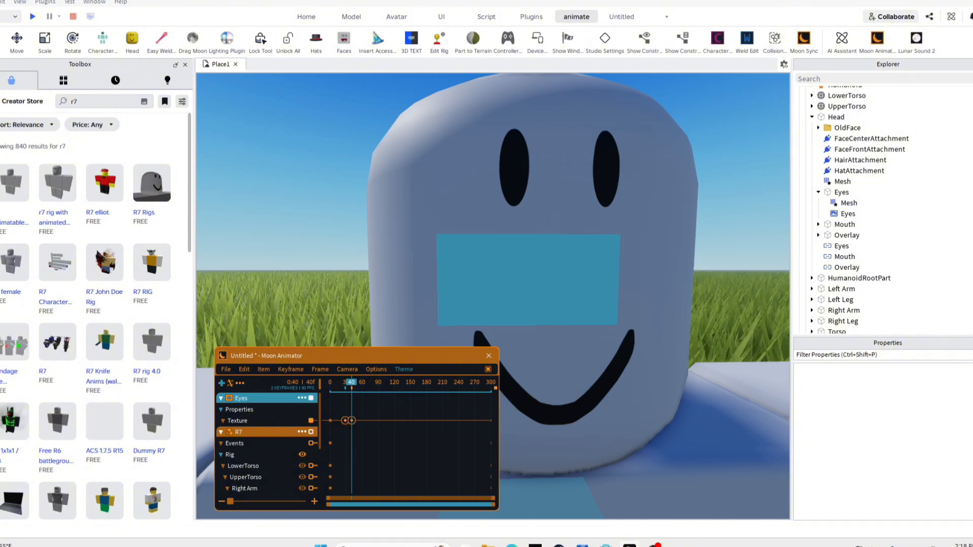
{"action": "key", "text": "d"}
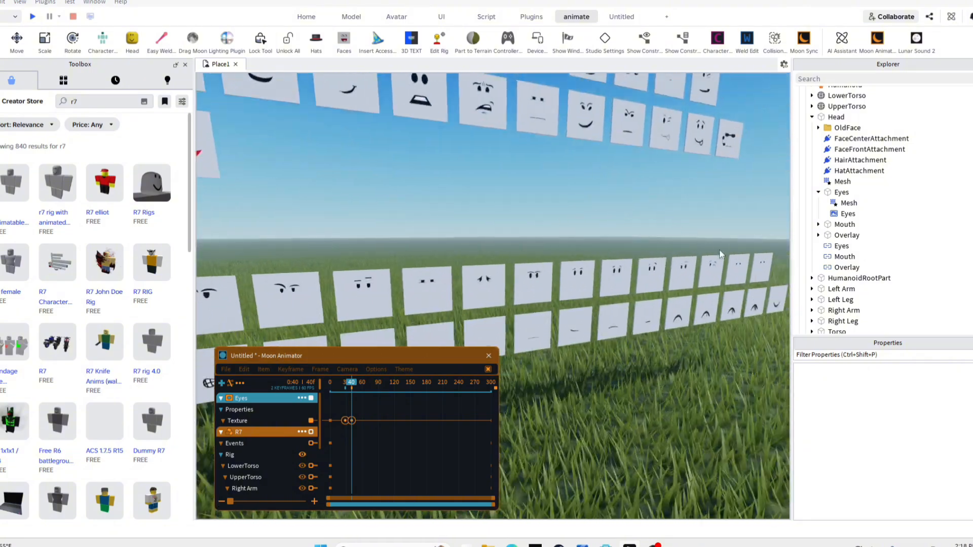
{"action": "left_click", "coordinate": [721, 255]}
{"action": "key", "text": "f"}
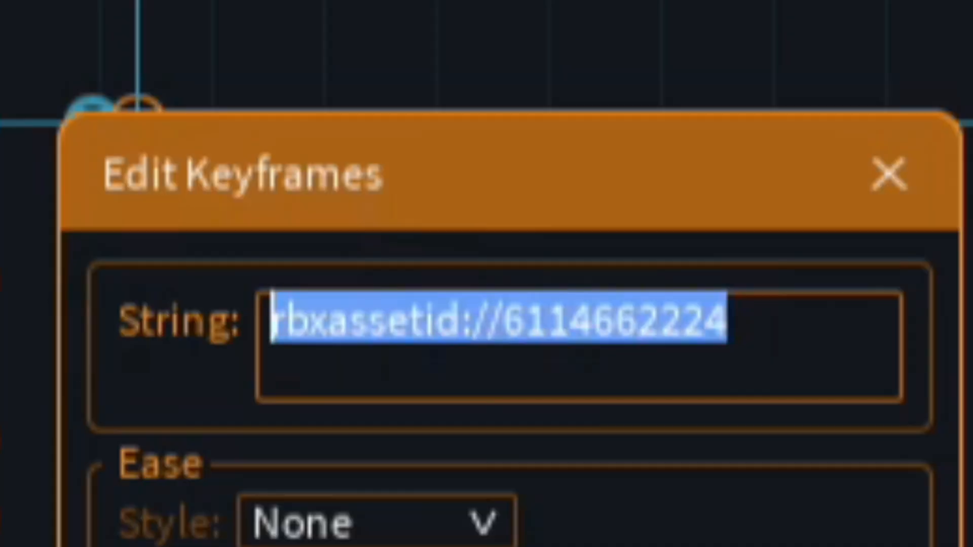
{"action": "key", "text": "BackSpace"}
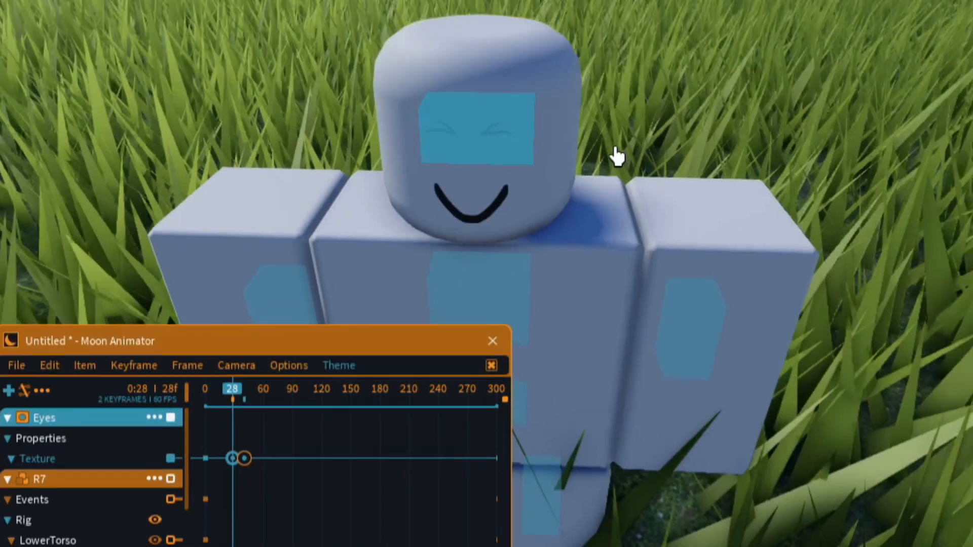
Preview the eye texture swap on the R7 rig's face.
{"action": "scroll", "coordinate": [615, 157], "scroll_direction": "up", "scroll_amount": 3}
{"action": "left_click", "coordinate": [285, 49]}
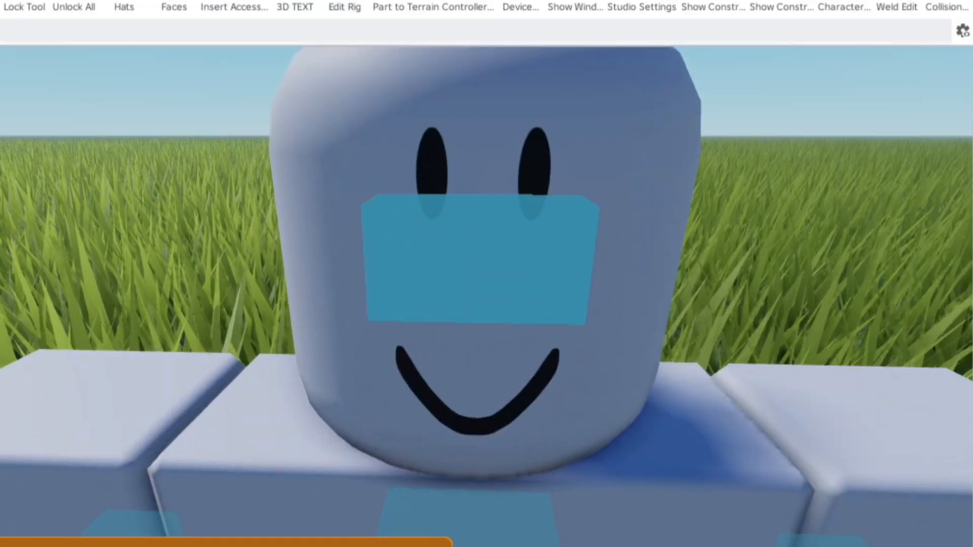
{"action": "scroll", "coordinate": [591, 299], "scroll_direction": "down", "scroll_amount": 4}
{"action": "scroll", "coordinate": [591, 299], "scroll_direction": "up", "scroll_amount": 1}
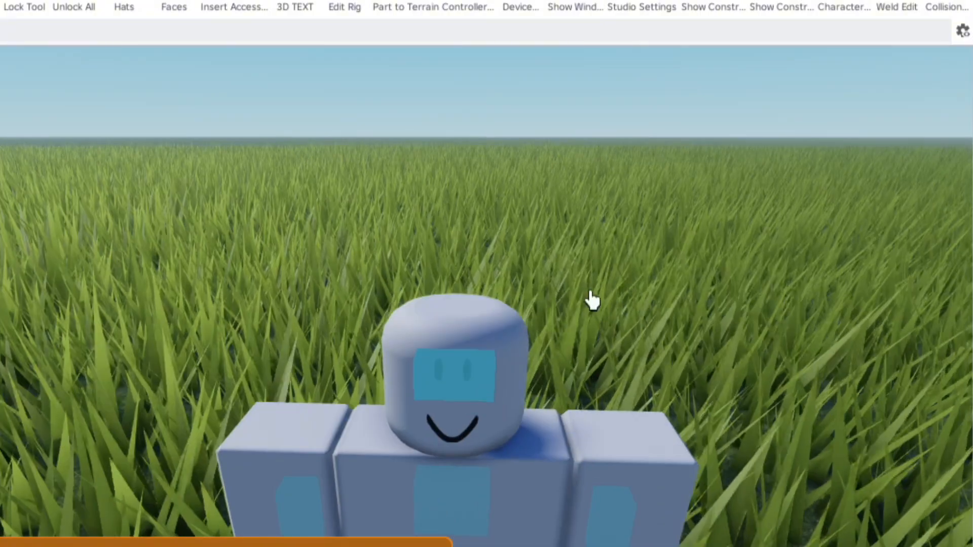
{"action": "scroll", "coordinate": [487, 296], "scroll_direction": "up", "scroll_amount": 3}
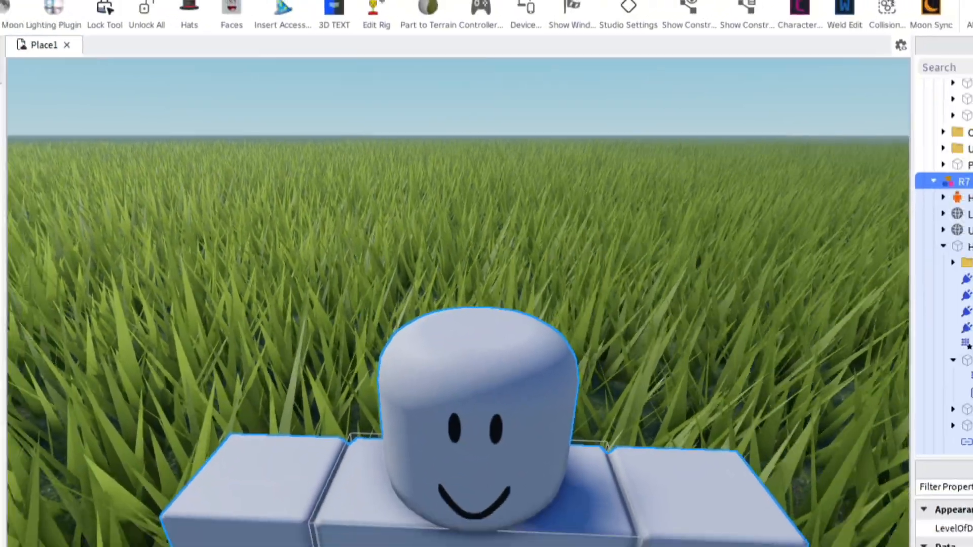
Keyframe the Size of the R7 rig's Eyes part from frame 37 on for a blink, using a squashed Vector3 of 2, 0.5, 1.
{"action": "left_click", "coordinate": [357, 501]}
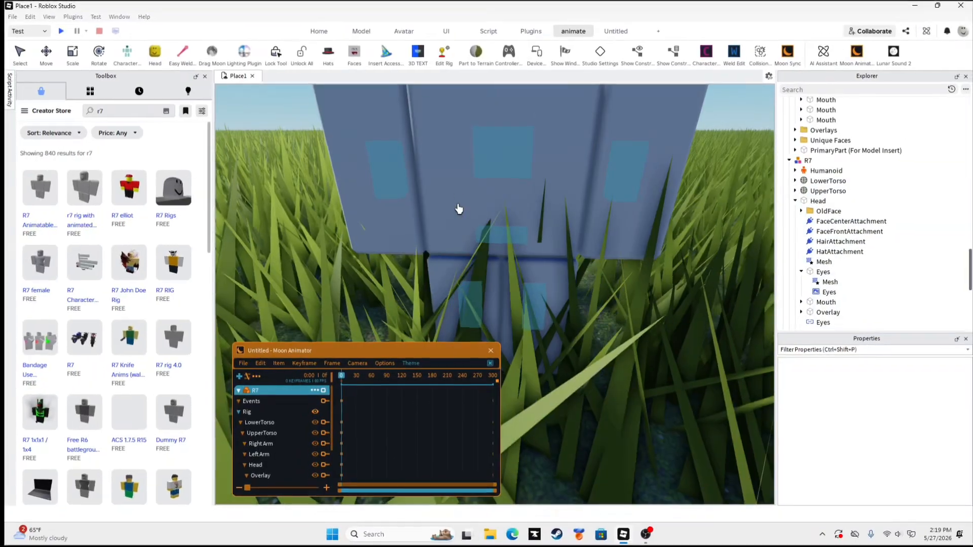
{"action": "key", "text": "e"}
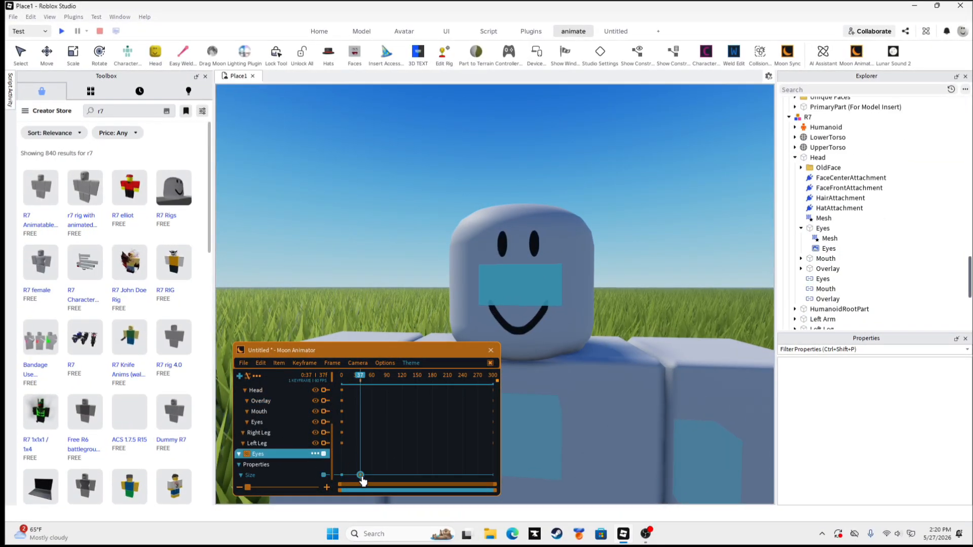
{"action": "double_click", "coordinate": [361, 476]}
{"action": "left_click", "coordinate": [471, 424]}
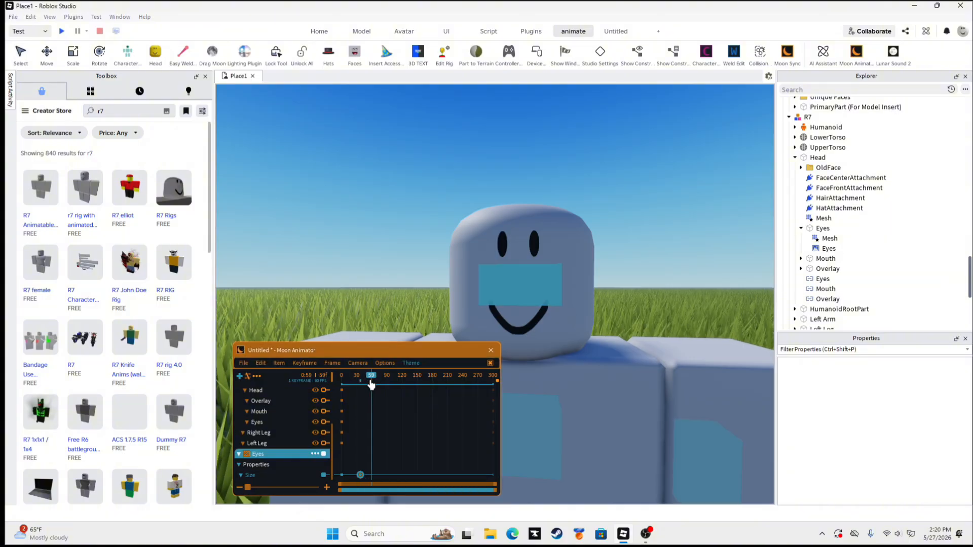
{"action": "double_click", "coordinate": [372, 475]}
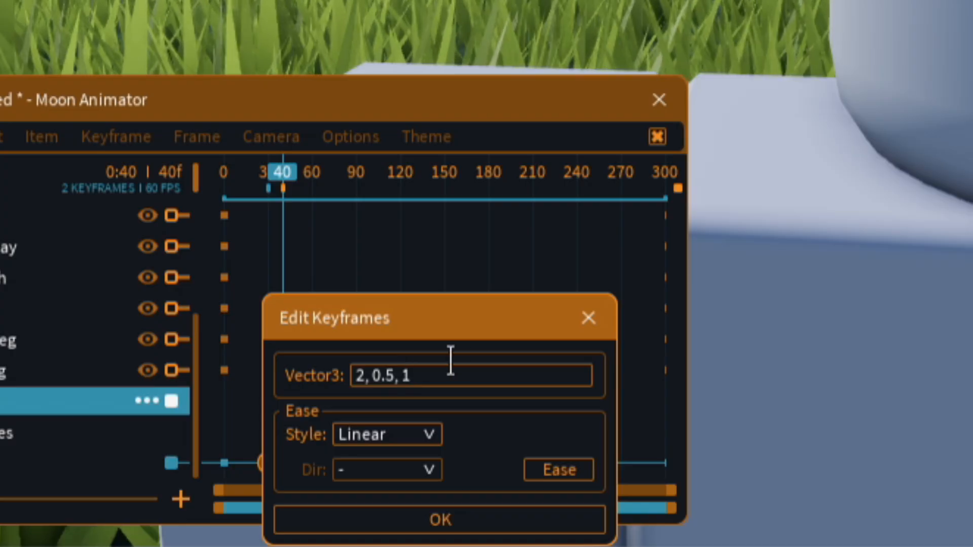
{"action": "left_click", "coordinate": [573, 322]}
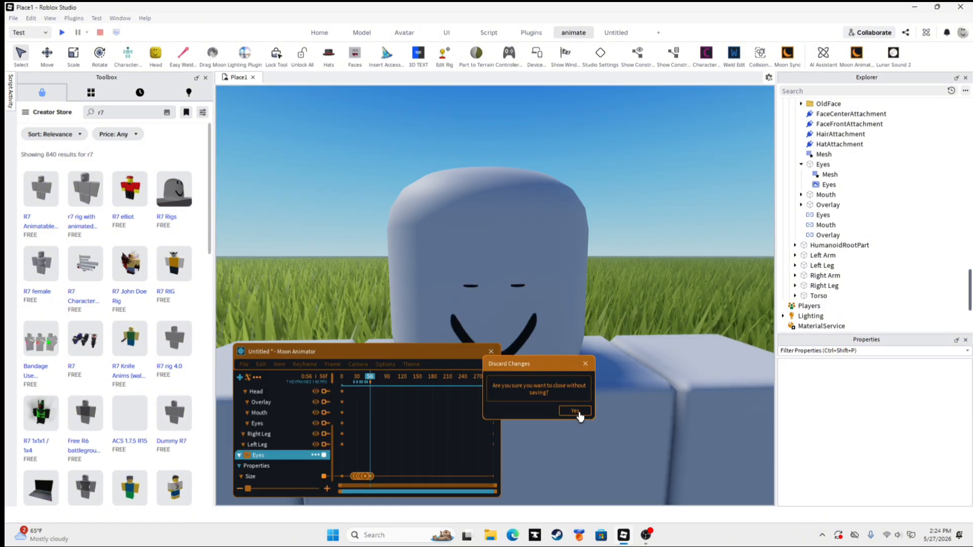
Discard the eye Size animation and add the R7 head's Mouth decal to a new animation with the Texture property.
{"action": "left_click", "coordinate": [574, 411]}
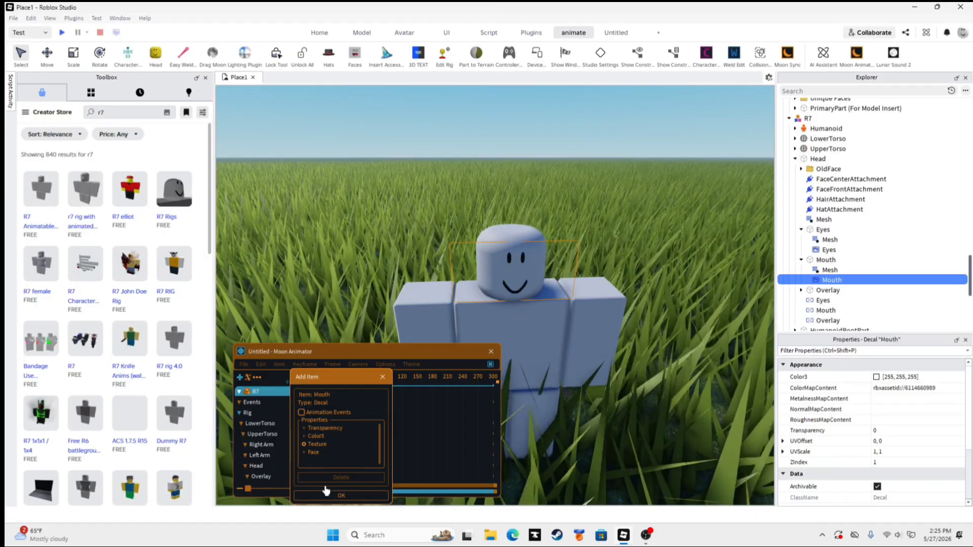
{"action": "left_click", "coordinate": [328, 496]}
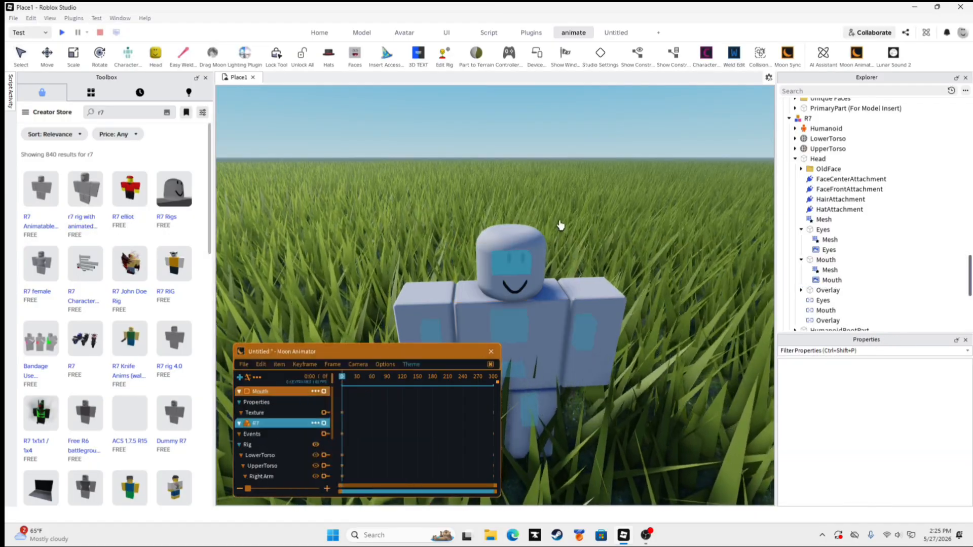
Keyframe the Mouth decal's Texture at frame 31.
{"action": "right_click_drag", "start_coordinate": [560, 225], "coordinate": [560, 223]}
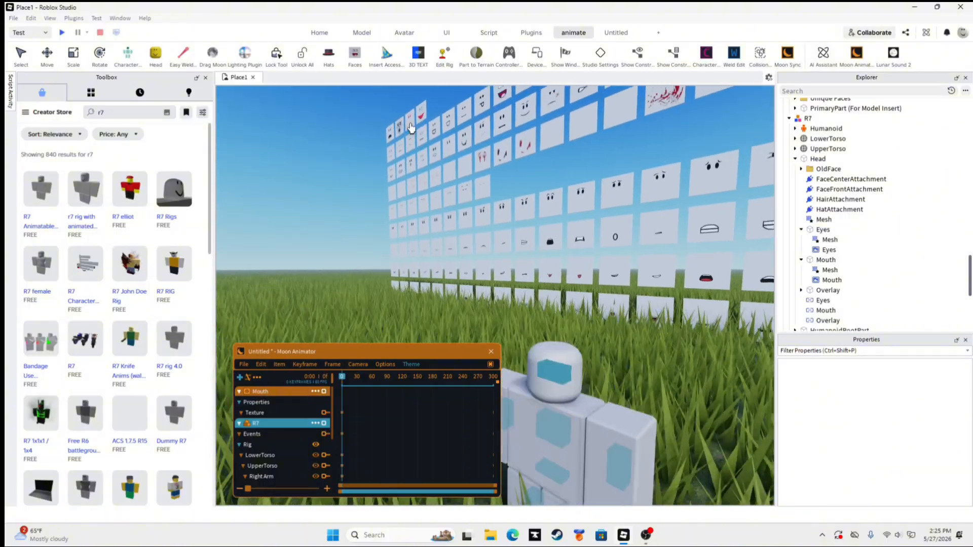
{"action": "scroll", "coordinate": [411, 128], "scroll_direction": "up", "scroll_amount": 6}
{"action": "right_click_drag", "start_coordinate": [580, 150], "coordinate": [580, 150]}
{"action": "left_click", "coordinate": [404, 32]}
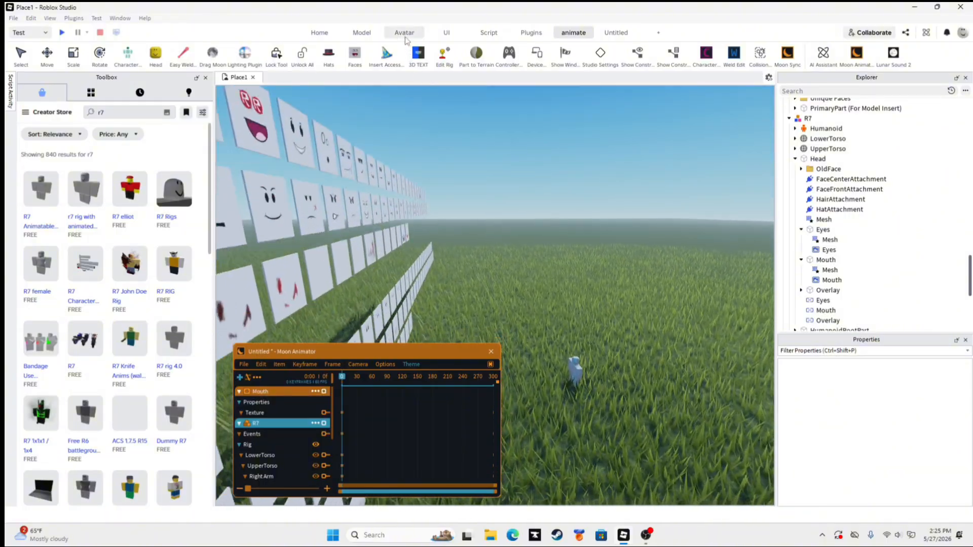
{"action": "right_click_drag", "start_coordinate": [463, 202], "coordinate": [462, 202]}
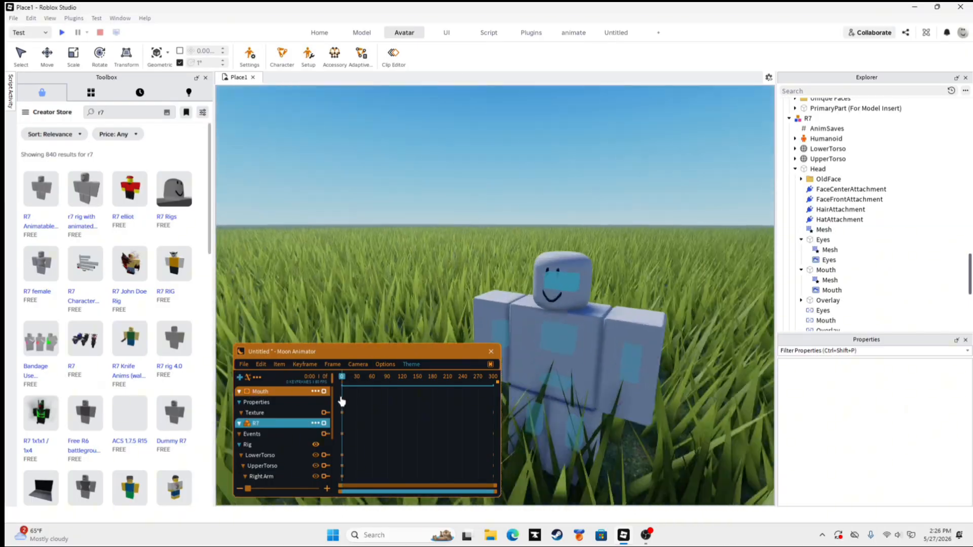
{"action": "left_click_drag", "start_coordinate": [354, 380], "coordinate": [358, 380]}
{"action": "left_click", "coordinate": [286, 414]}
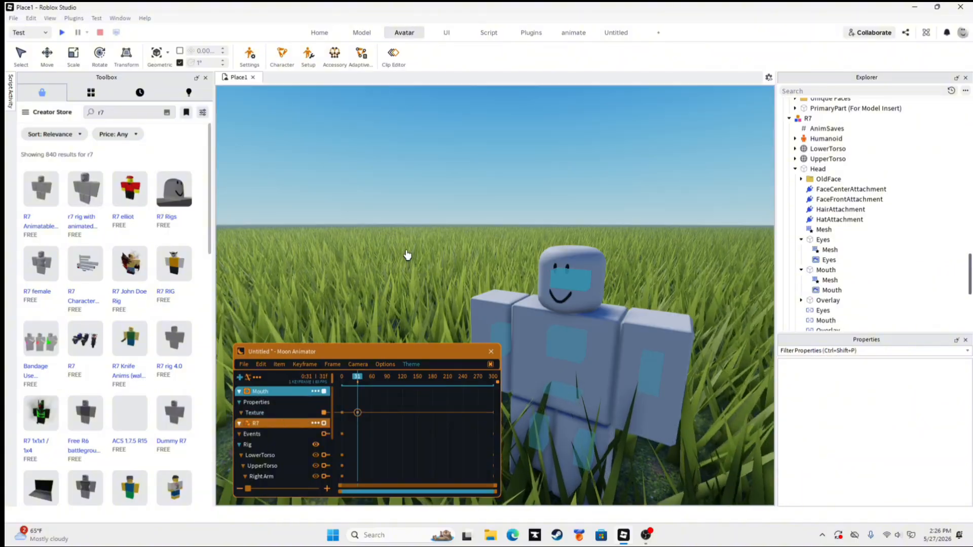
Find the open-mouth decal [FACE] Mouths - 8 in the face pack's Lip Syncs and copy its ColorMapContent asset ID.
{"action": "right_click_drag", "start_coordinate": [406, 256], "coordinate": [487, 212]}
{"action": "left_click", "coordinate": [354, 246]}
{"action": "left_click", "coordinate": [910, 389]}
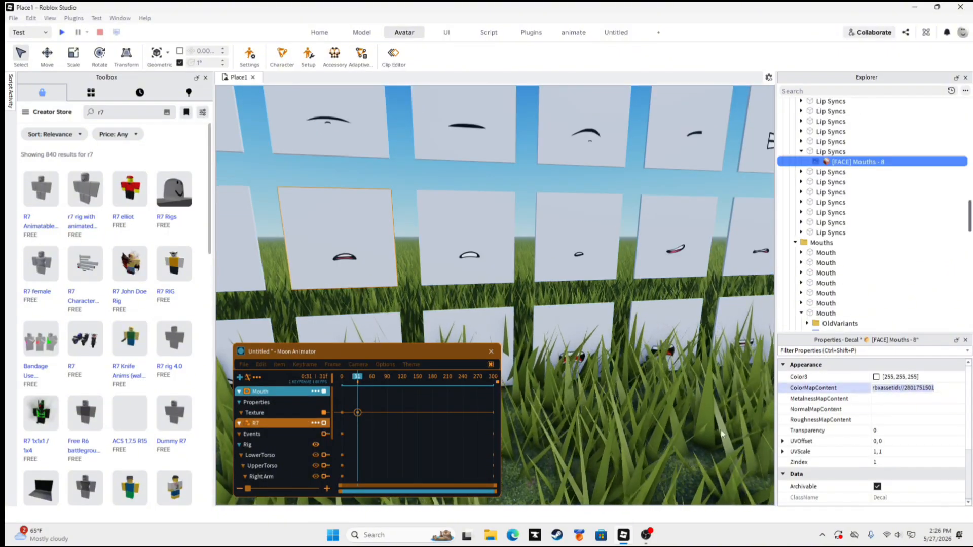
{"action": "left_click", "coordinate": [640, 454]}
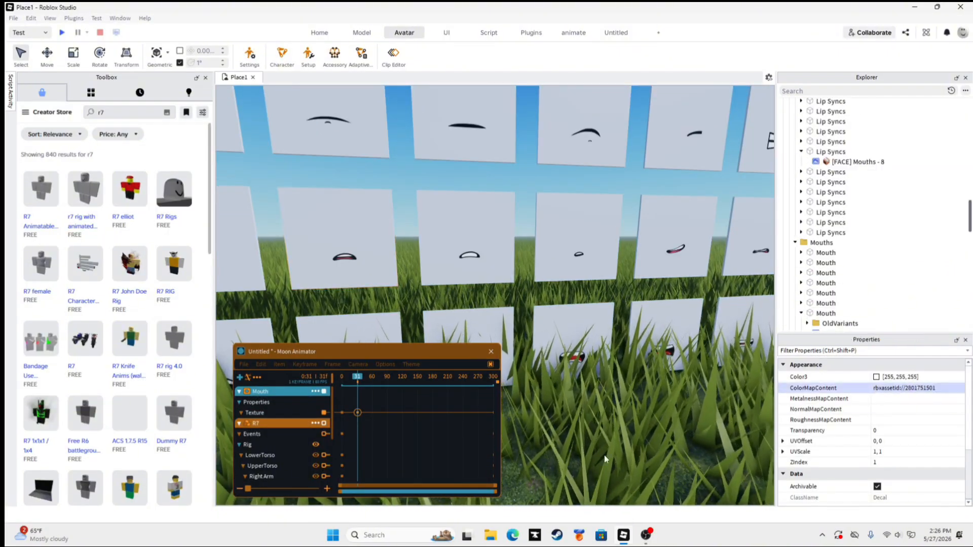
{"action": "double_click", "coordinate": [358, 412]}
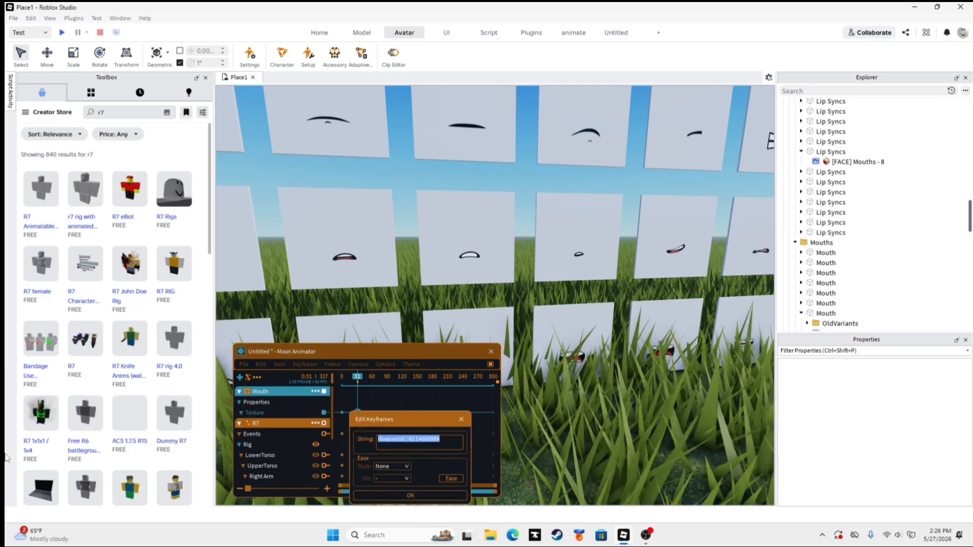
{"action": "key", "text": "BackSpace"}
{"action": "key", "text": "ctrl+v"}
{"action": "key", "text": "Return"}
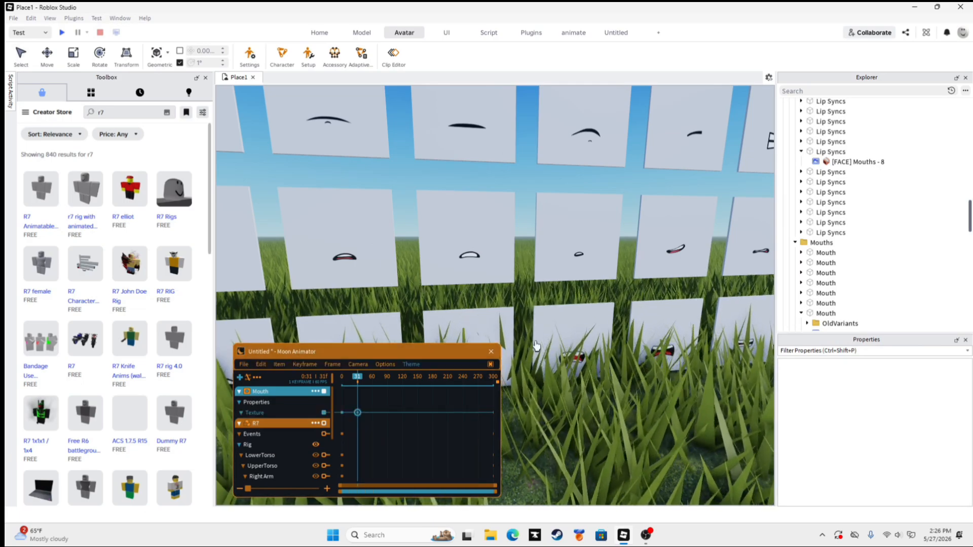
Add a smiling Mouth Texture keyframe after the start of the timeline and move it to frame 170.
{"action": "key", "text": "w"}
{"action": "right_click_drag", "start_coordinate": [502, 155], "coordinate": [566, 176]}
{"action": "key", "text": "w"}
{"action": "key", "text": "d"}
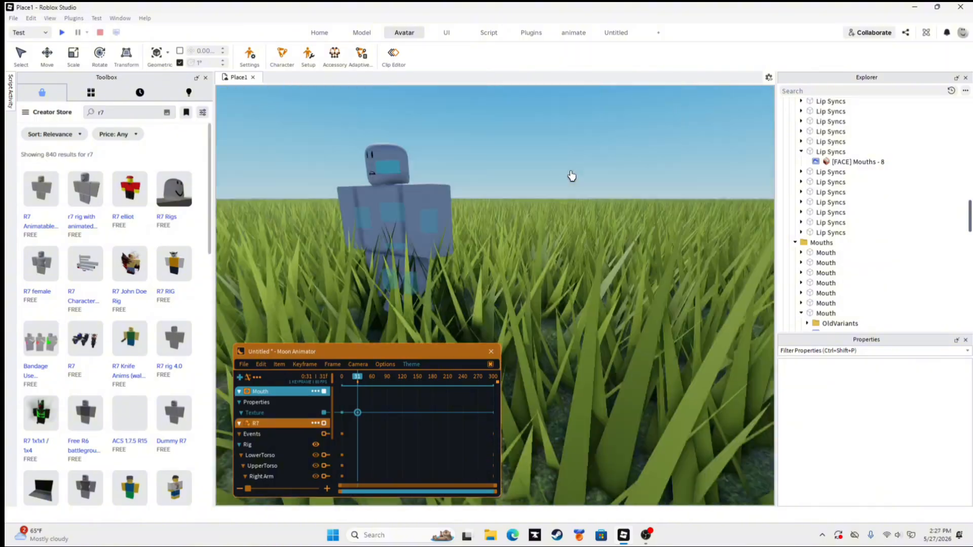
{"action": "key", "text": "a"}
{"action": "key", "text": "e"}
{"action": "left_click", "coordinate": [352, 377]}
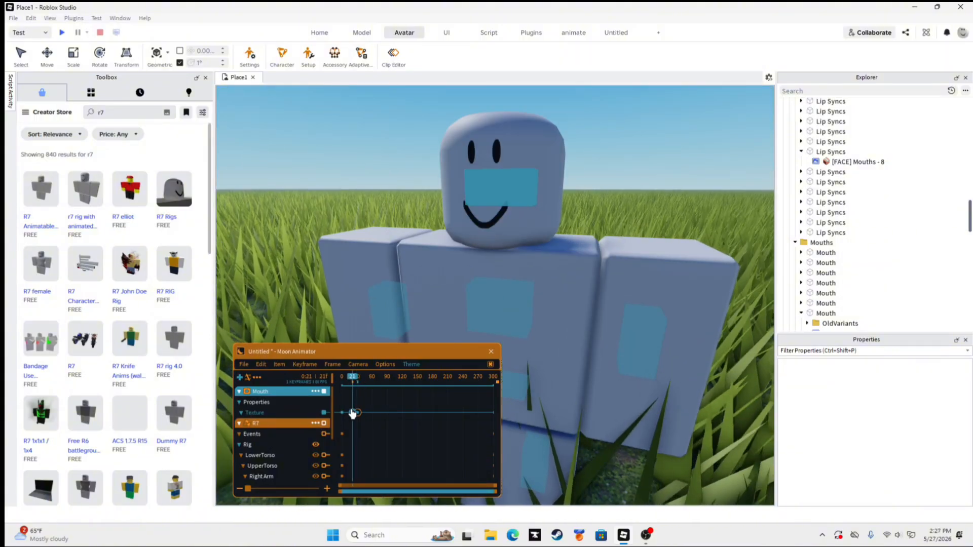
{"action": "left_click_drag", "start_coordinate": [352, 410], "coordinate": [430, 432]}
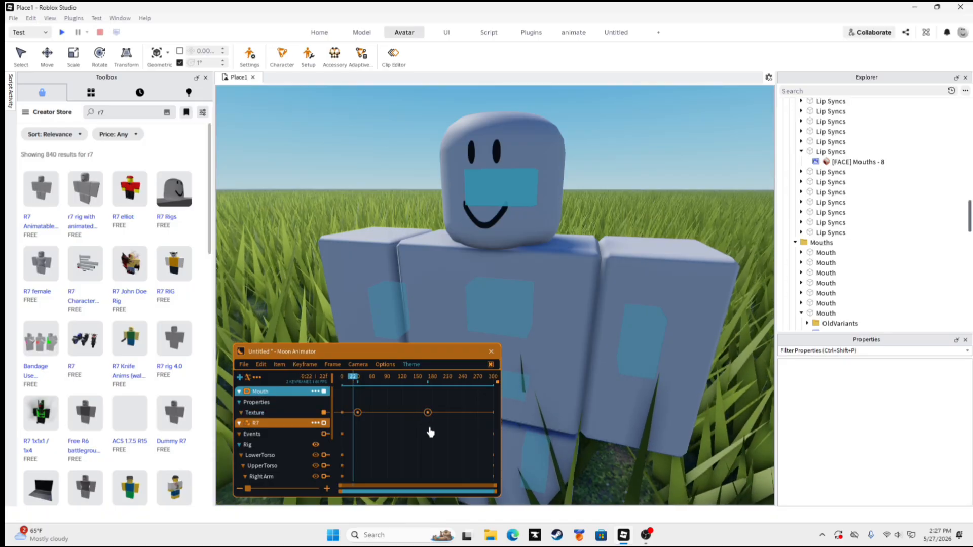
Play and scrub through the timeline to preview the mouth texture changes on the R7 rig's face.
{"action": "key", "text": "space"}
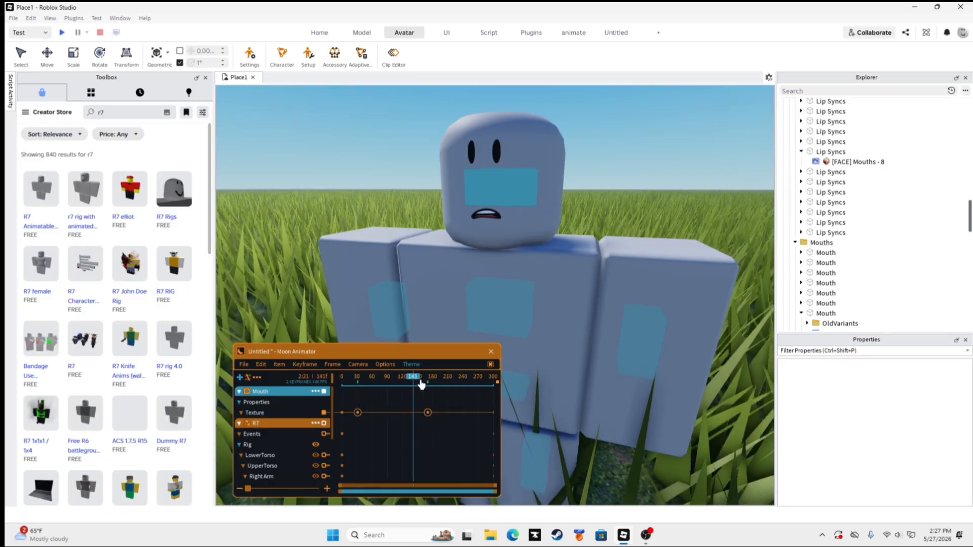
{"action": "left_click", "coordinate": [430, 383]}
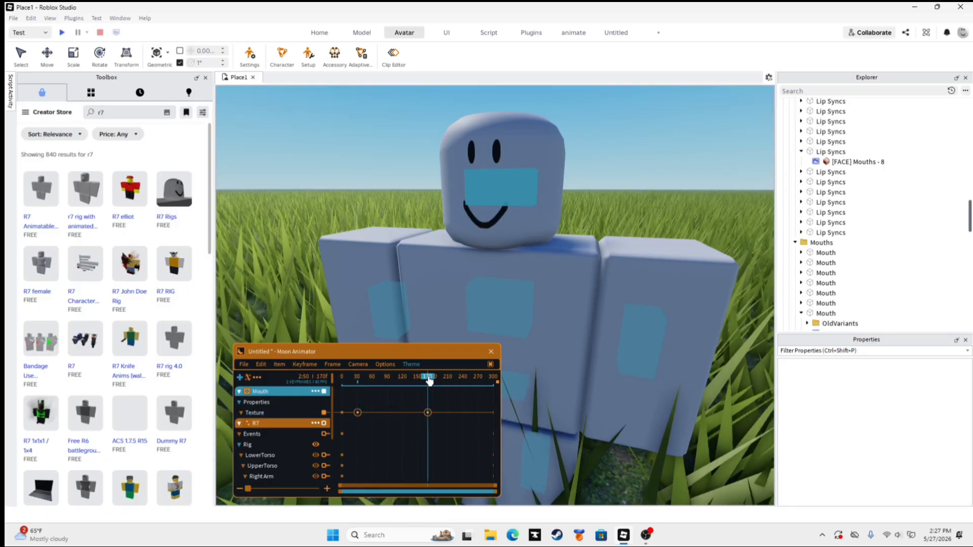
{"action": "left_click_drag", "start_coordinate": [429, 380], "coordinate": [370, 390]}
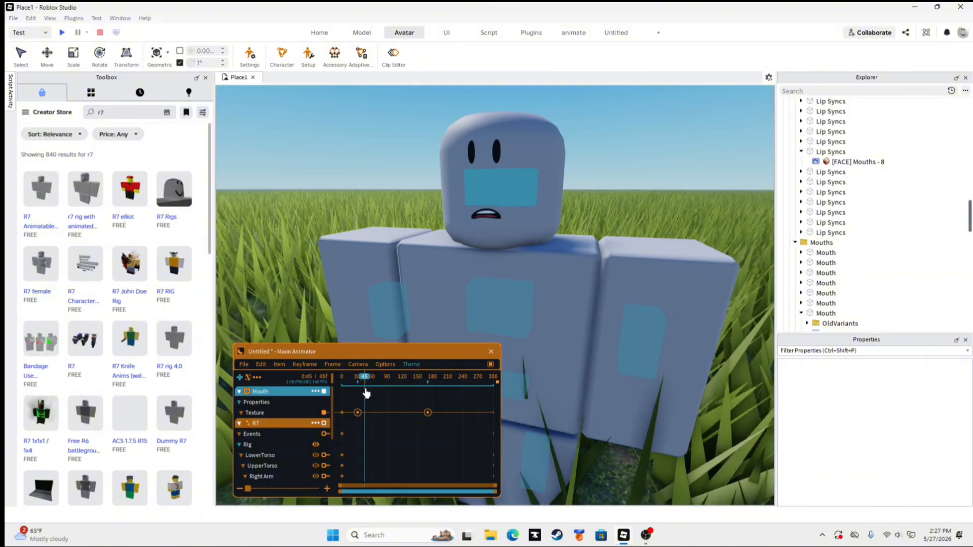
{"action": "mouse_move", "coordinate": [523, 290]}
{"action": "right_mouse_down"}
{"action": "mouse_move", "coordinate": [551, 285]}
{"action": "mouse_move", "coordinate": [523, 289]}
{"action": "right_mouse_up"}
{"action": "key", "text": "w"}
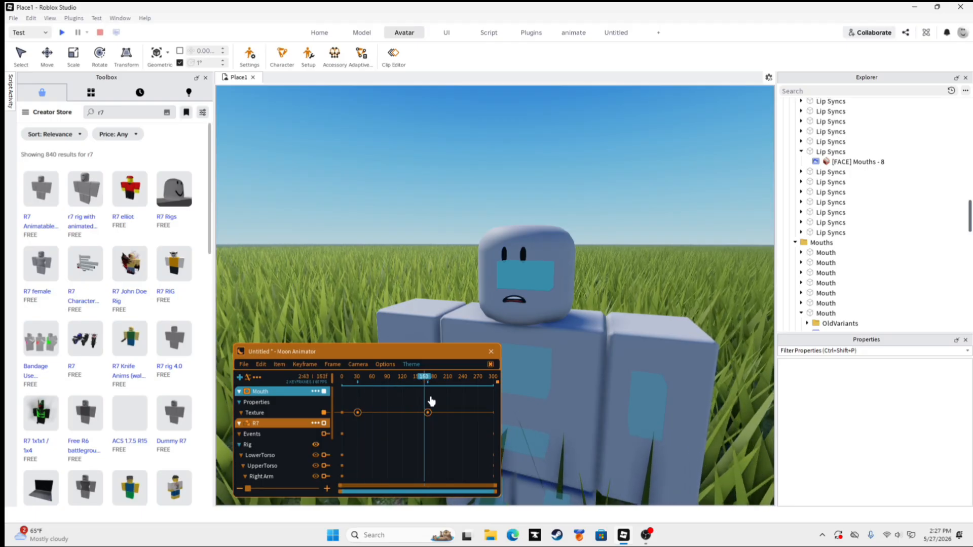
{"action": "left_click_drag", "start_coordinate": [419, 406], "coordinate": [261, 379]}
{"action": "left_click", "coordinate": [581, 31]}
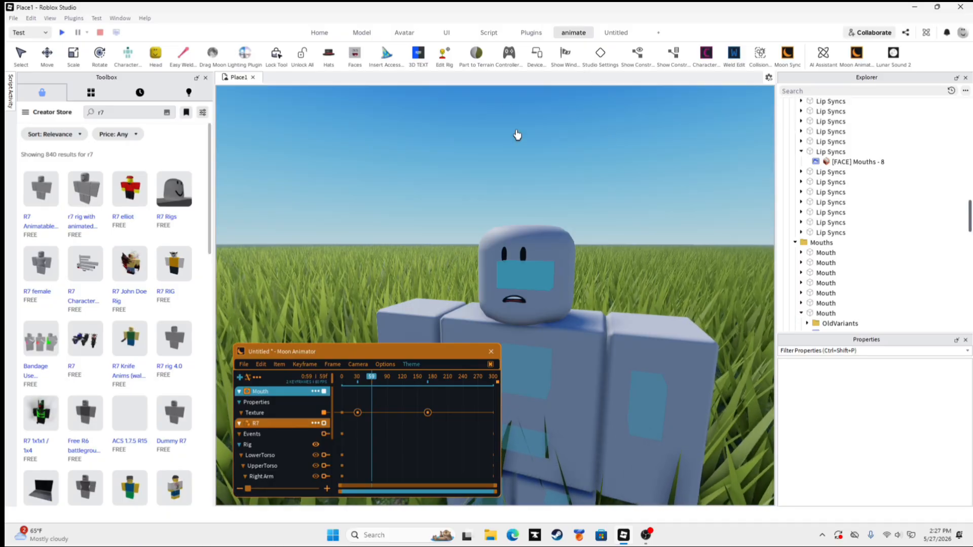
{"action": "left_click", "coordinate": [91, 92]}
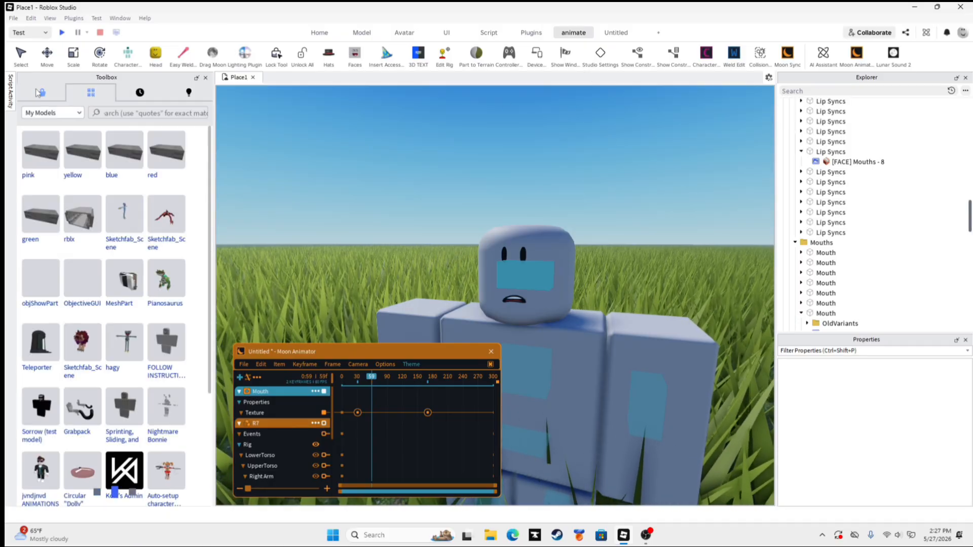
{"action": "left_click", "coordinate": [42, 92]}
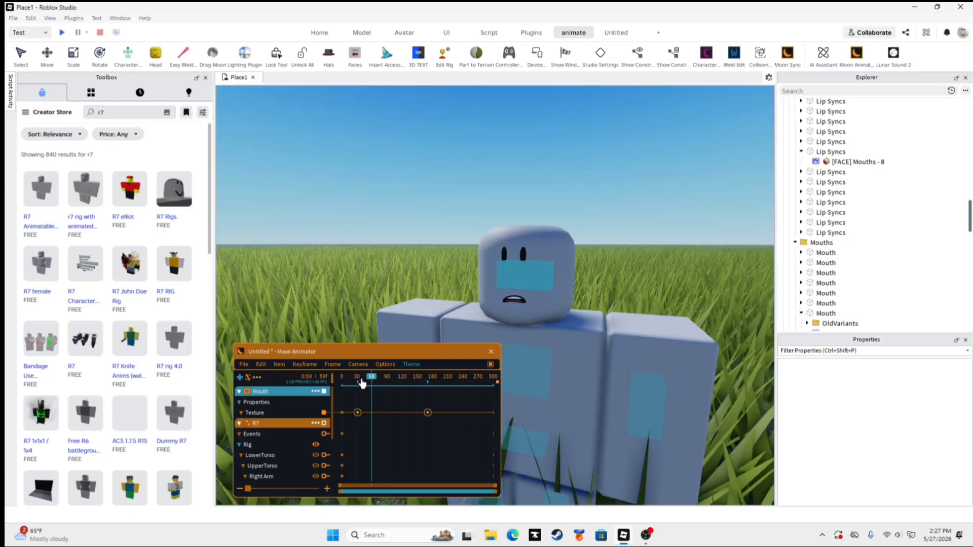
{"action": "left_click_drag", "start_coordinate": [362, 383], "coordinate": [355, 383]}
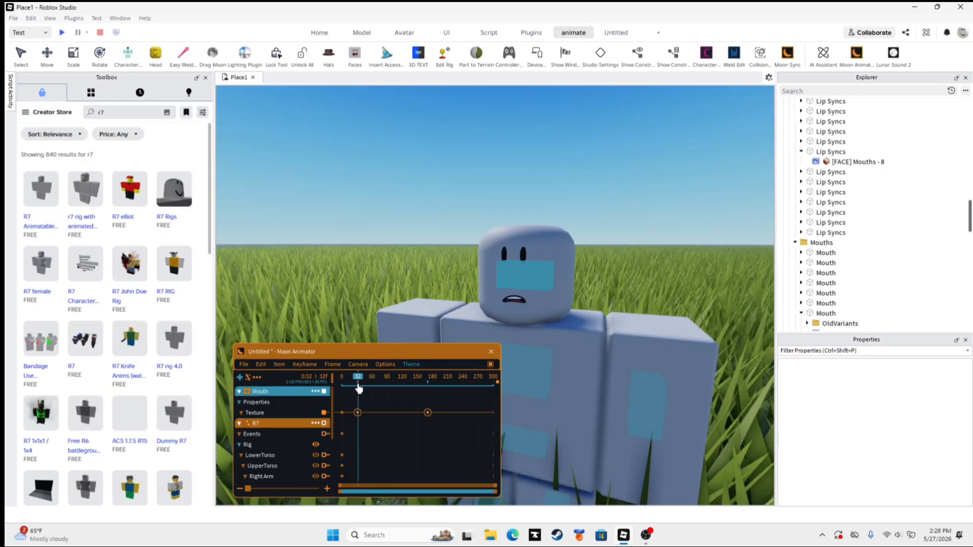
{"action": "left_click", "coordinate": [890, 54]}
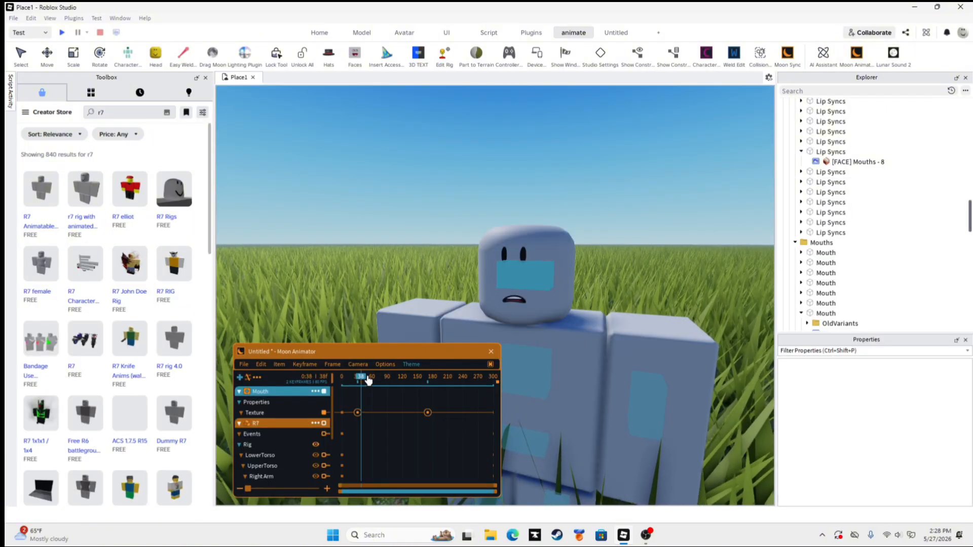
{"action": "left_click_drag", "start_coordinate": [364, 380], "coordinate": [374, 381]}
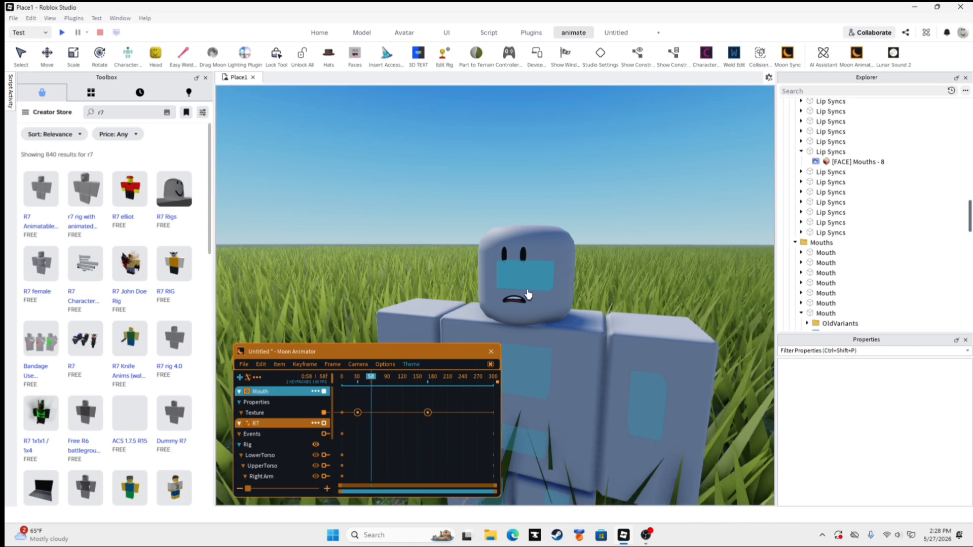
Close the mouth animation in Moon Animator without saving the changes.
{"action": "left_click", "coordinate": [488, 353]}
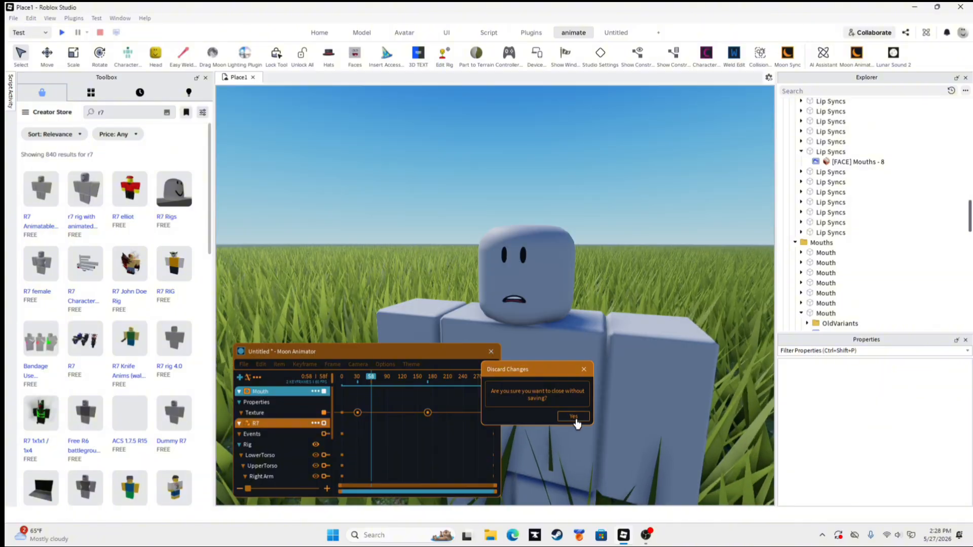
{"action": "left_click", "coordinate": [572, 418]}
Look over the wall of face pack decals and the R7 rig's face up close.
{"action": "right_click_drag", "start_coordinate": [530, 374], "coordinate": [558, 371]}
{"action": "scroll", "coordinate": [558, 372], "scroll_direction": "down", "scroll_amount": 5}
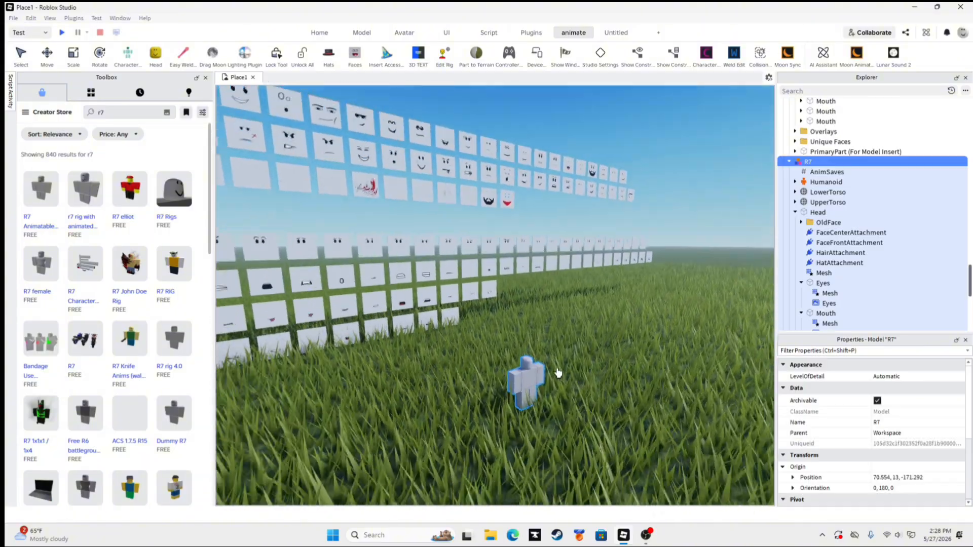
{"action": "left_click", "coordinate": [25, 56]}
{"action": "key", "text": "w"}
{"action": "left_click", "coordinate": [482, 285]}
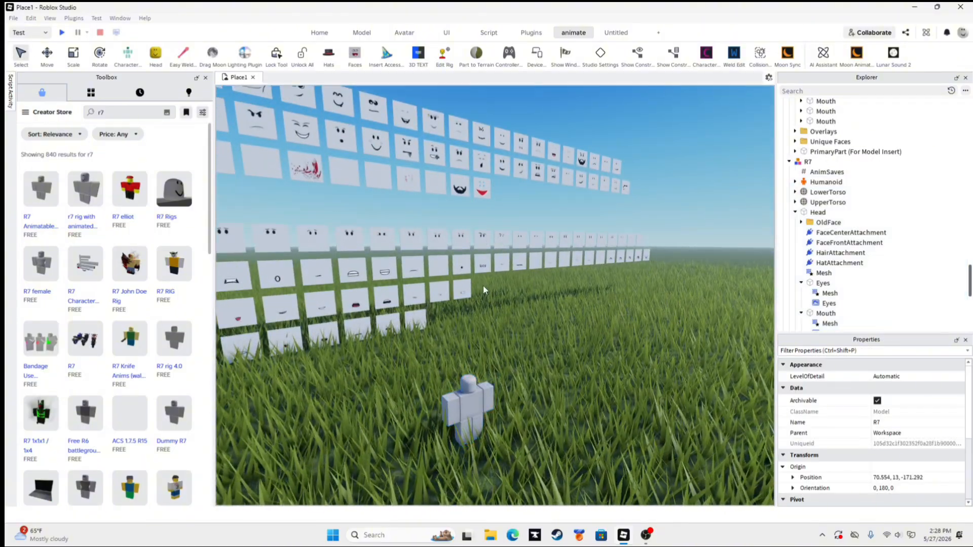
{"action": "key", "text": "w"}
{"action": "right_click_drag", "start_coordinate": [483, 285], "coordinate": [511, 315]}
{"action": "scroll", "coordinate": [523, 330], "scroll_direction": "down", "scroll_amount": 4}
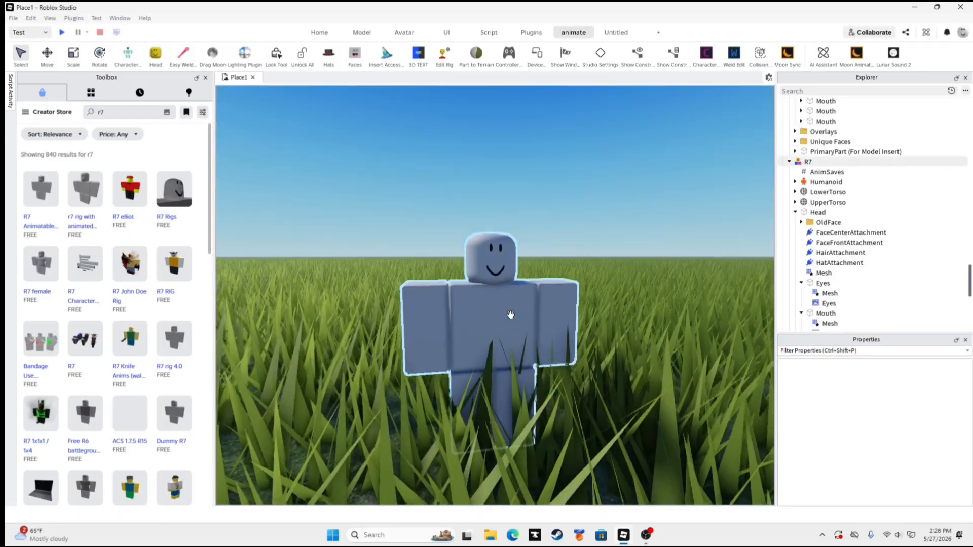
{"action": "scroll", "coordinate": [546, 224], "scroll_direction": "up", "scroll_amount": 3}
{"action": "scroll", "coordinate": [536, 219], "scroll_direction": "up", "scroll_amount": 8}
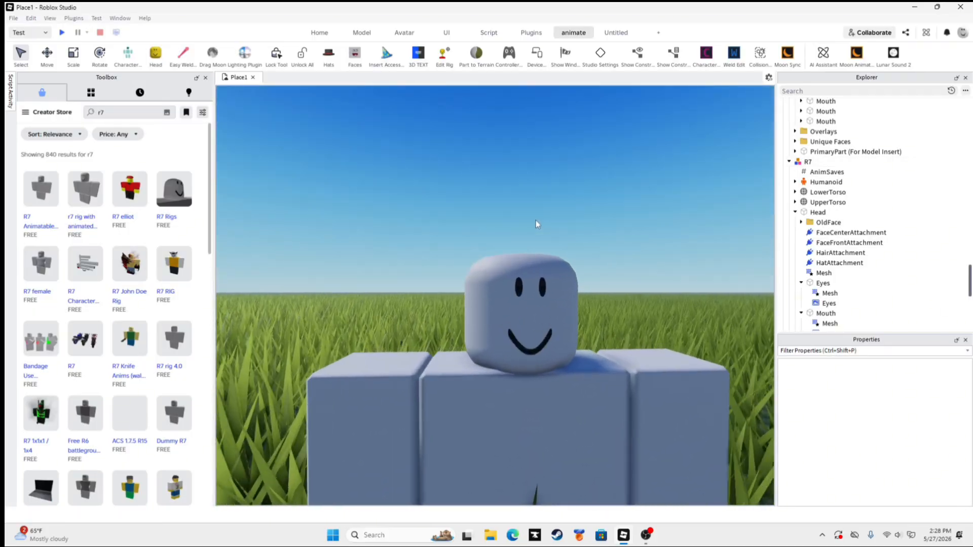